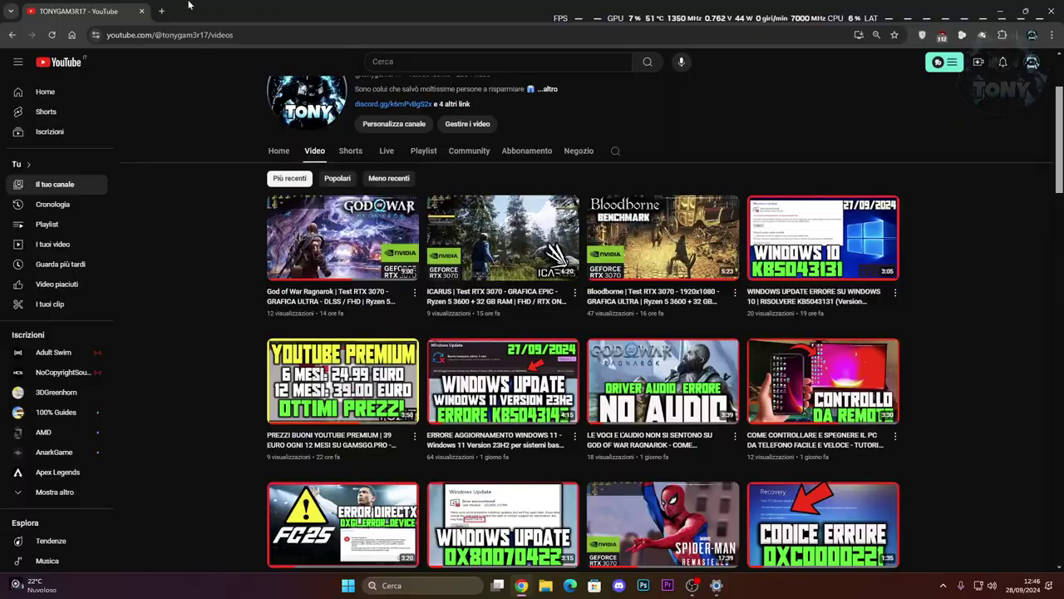
Step: Search the web in a new tab for the NVIDIA App download and open NVIDIA's official page for it
{"action": "key", "text": "ctrl+t"}
{"action": "type", "text": "nvidia ap"}
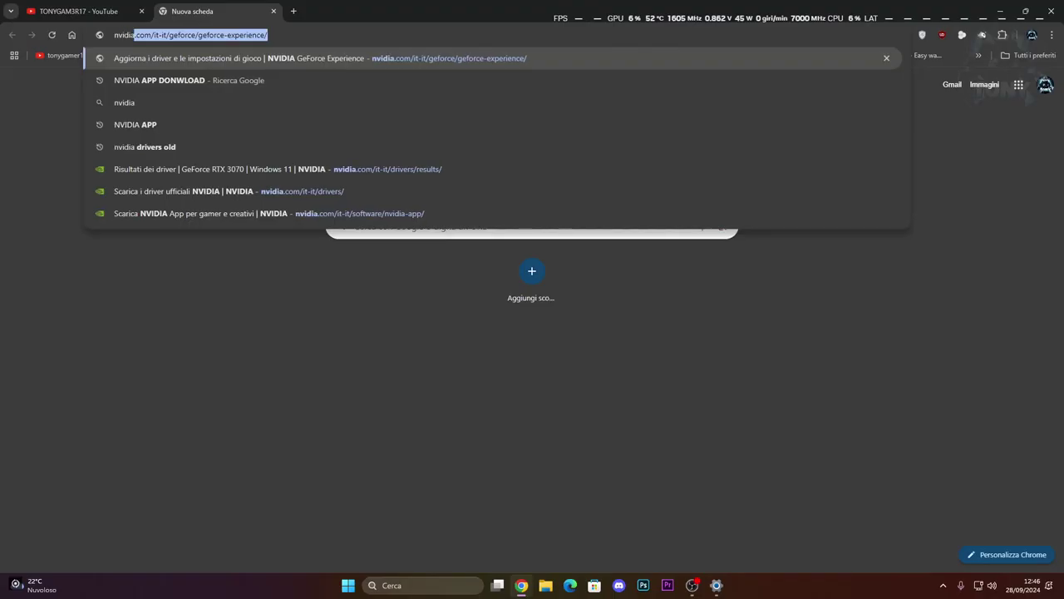
{"action": "key", "text": "Return"}
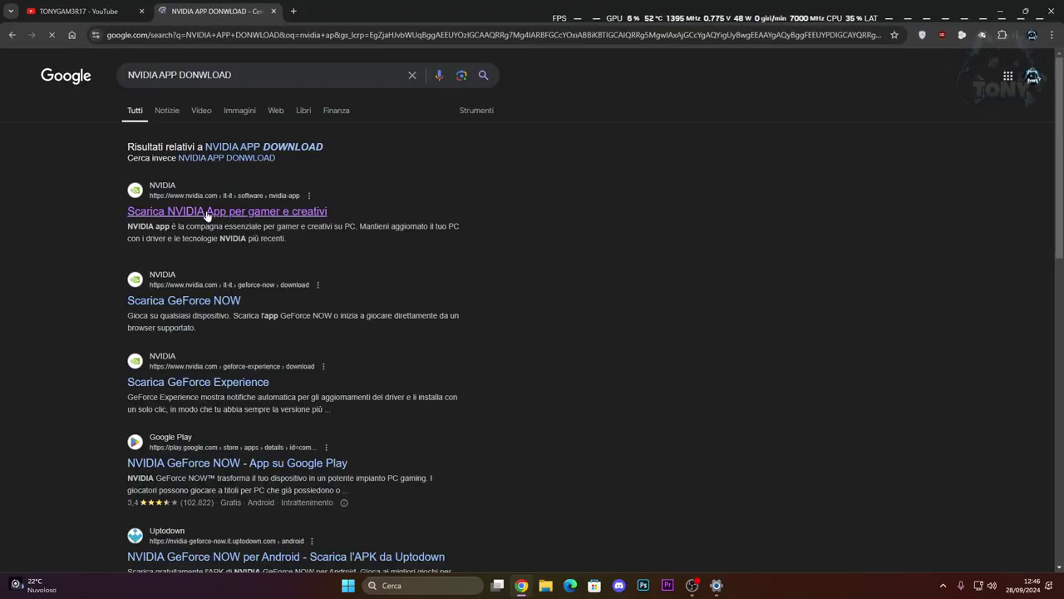
{"action": "left_click", "coordinate": [206, 212]}
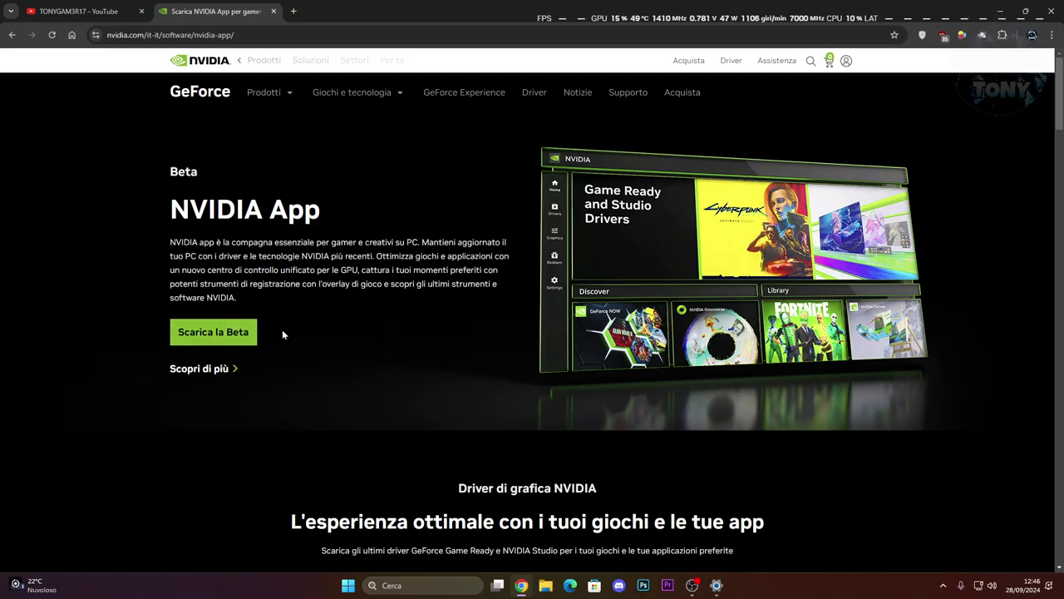
Step: Launch the installed NVIDIA app and open the graphics program settings for Fortnite
{"action": "left_click", "coordinate": [429, 585]}
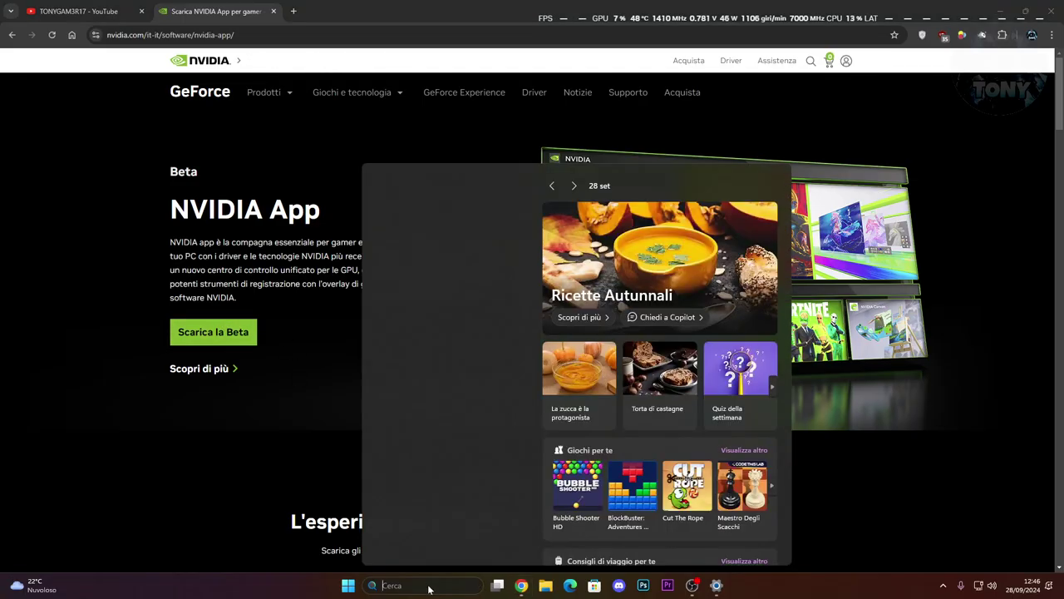
{"action": "type", "text": "nvidia"}
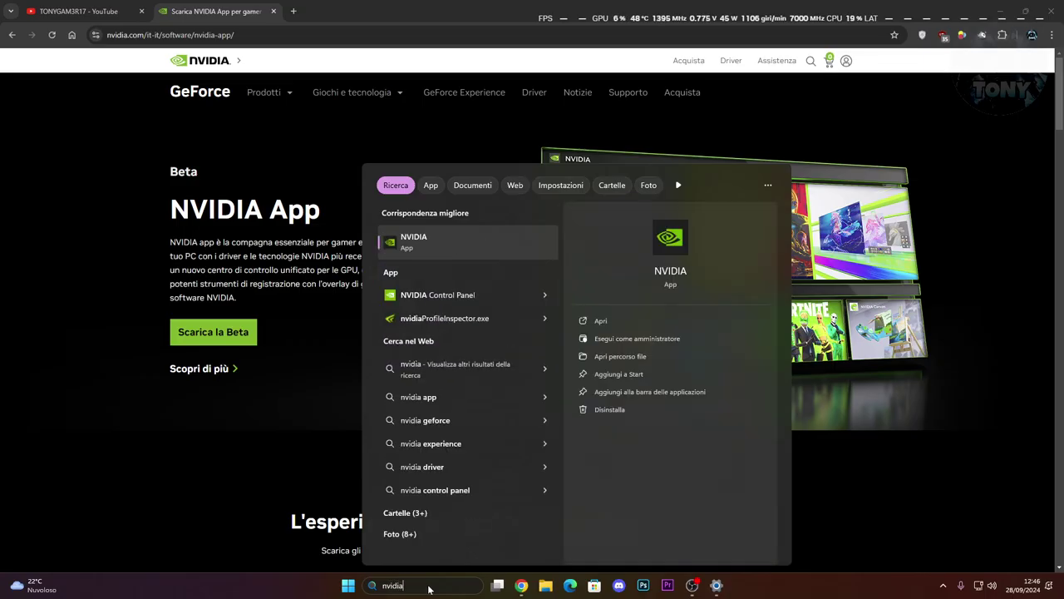
{"action": "key", "text": "Return"}
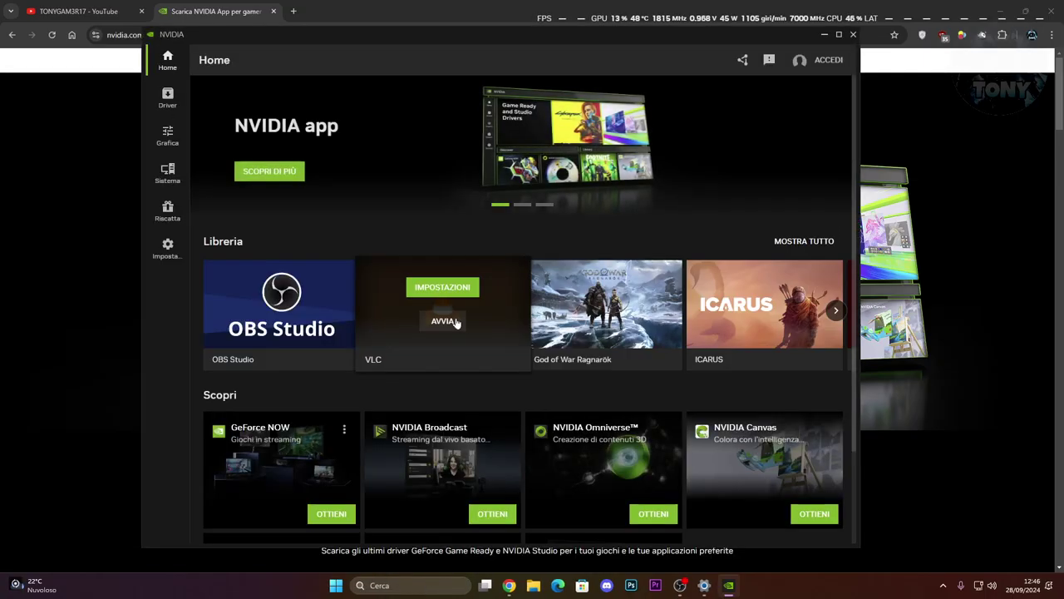
{"action": "left_click", "coordinate": [164, 137]}
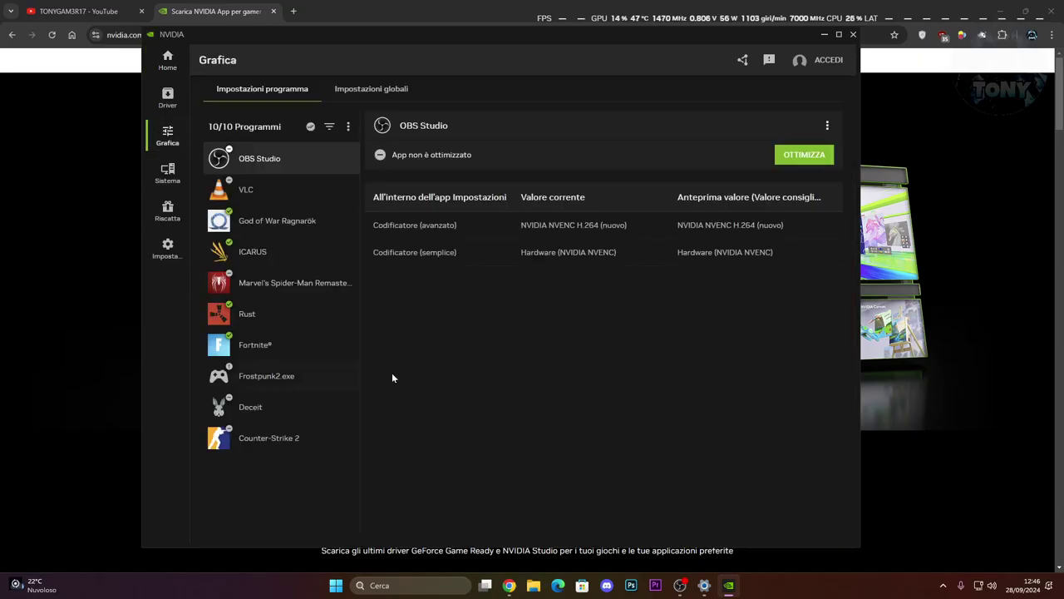
{"action": "left_click", "coordinate": [272, 353]}
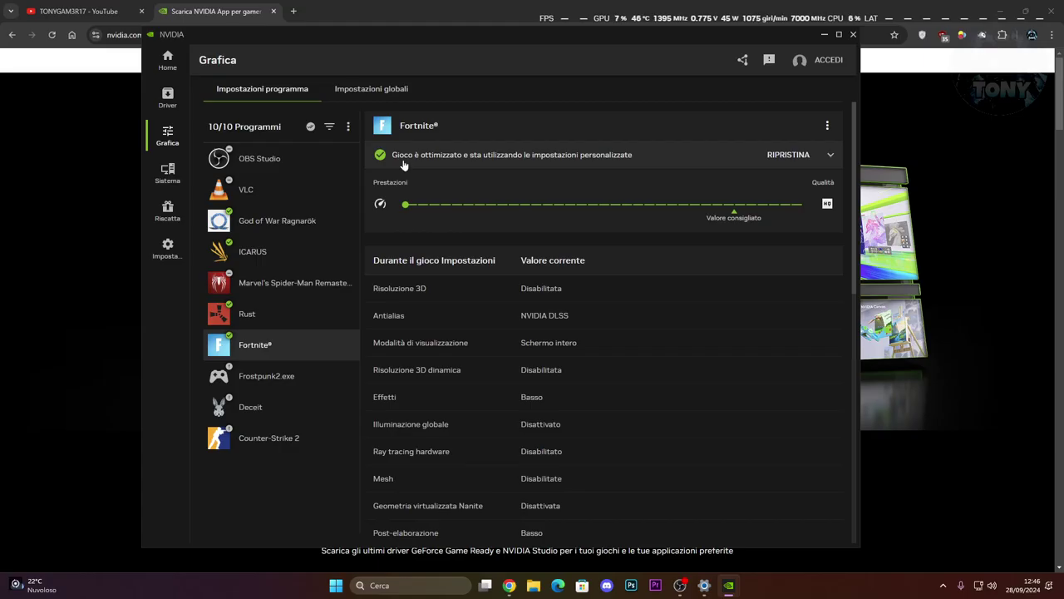
Step: Review Fortnite's performance/quality slider, its in-game settings and its driver settings
{"action": "mouse_move", "coordinate": [409, 213]}
{"action": "left_mouse_down"}
{"action": "mouse_move", "coordinate": [830, 206]}
{"action": "mouse_move", "coordinate": [825, 219]}
{"action": "mouse_move", "coordinate": [766, 203]}
{"action": "mouse_move", "coordinate": [405, 204]}
{"action": "left_mouse_up"}
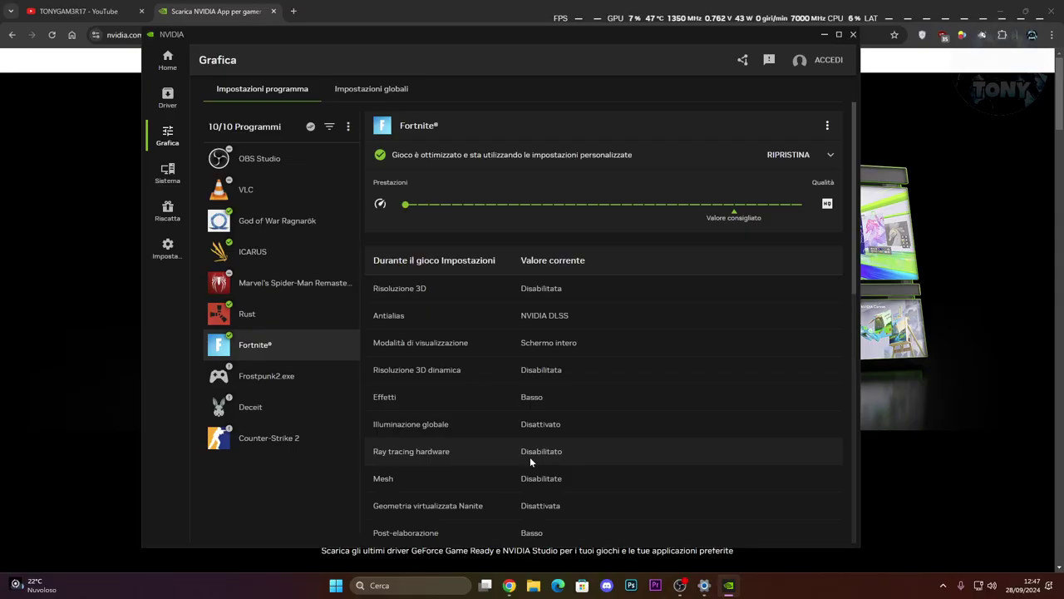
{"action": "scroll", "coordinate": [554, 458], "scroll_direction": "down", "scroll_amount": 2}
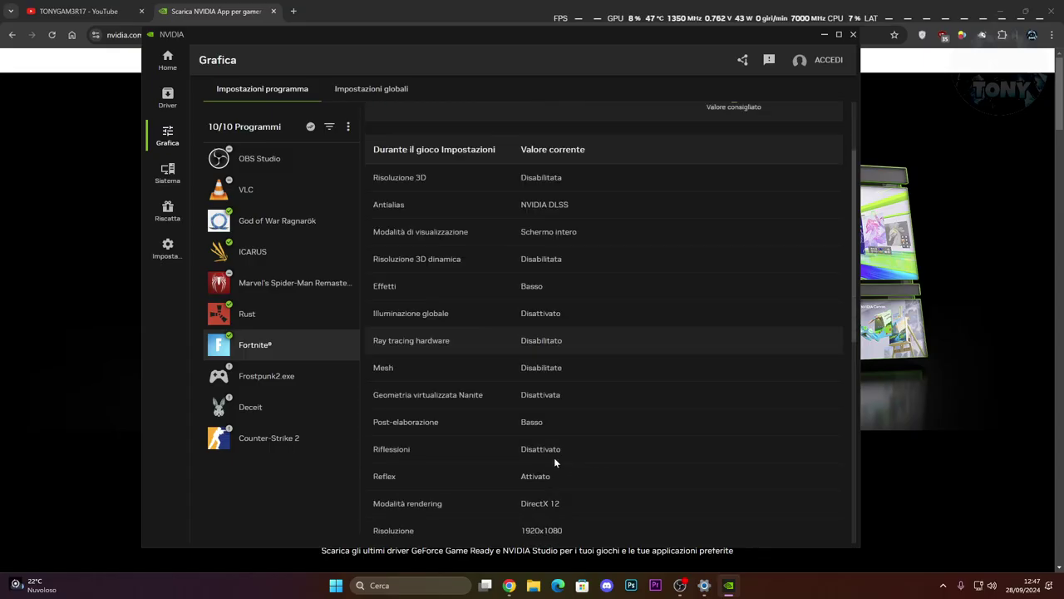
{"action": "scroll", "coordinate": [554, 457], "scroll_direction": "up", "scroll_amount": 2}
{"action": "left_click_drag", "start_coordinate": [406, 206], "coordinate": [371, 225]}
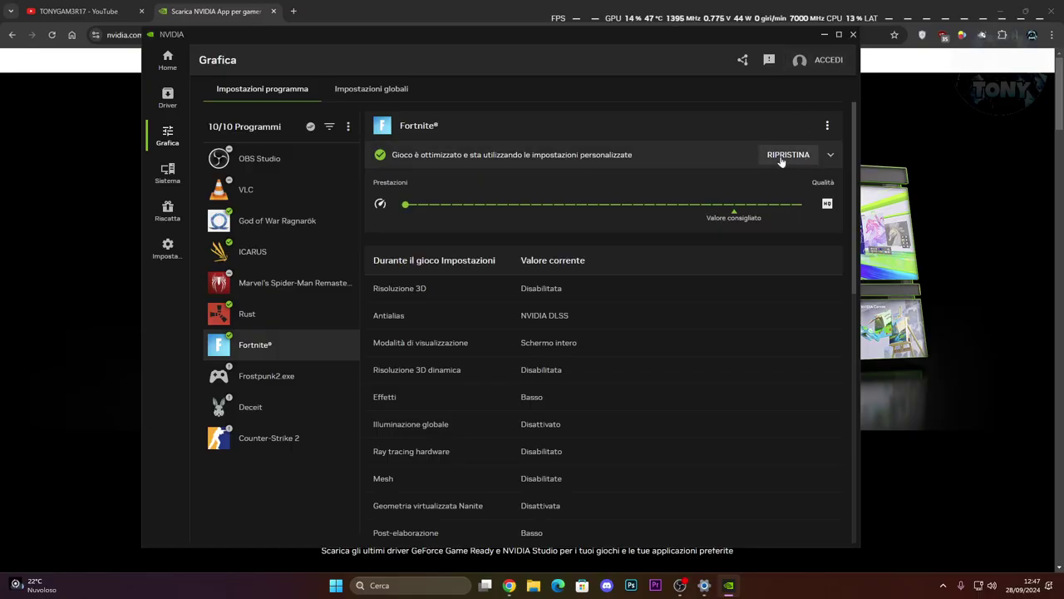
{"action": "scroll", "coordinate": [524, 447], "scroll_direction": "down", "scroll_amount": 5}
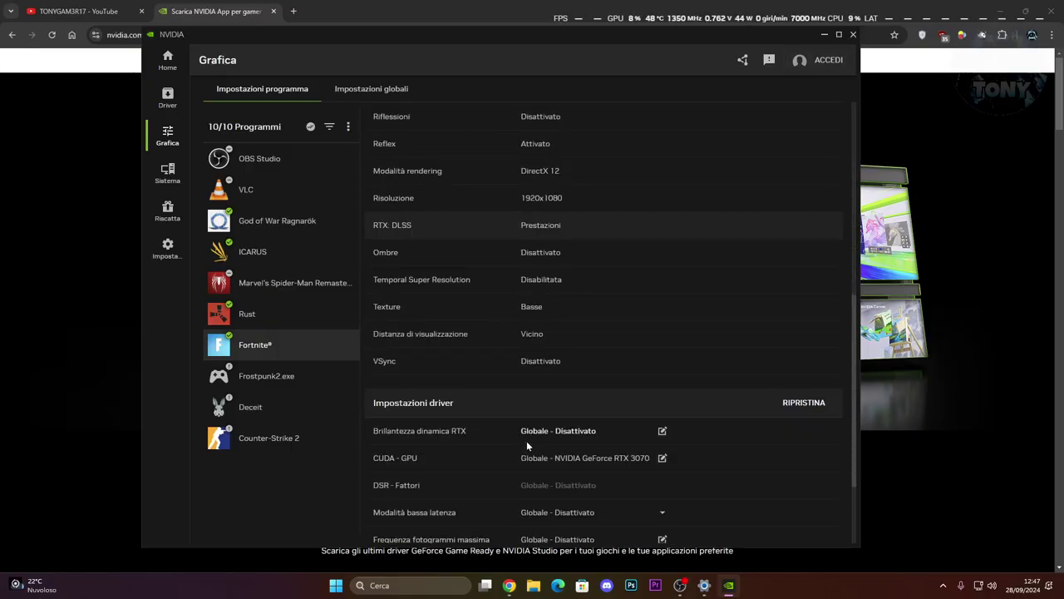
{"action": "scroll", "coordinate": [526, 448], "scroll_direction": "up", "scroll_amount": 4}
{"action": "scroll", "coordinate": [526, 448], "scroll_direction": "down", "scroll_amount": 2}
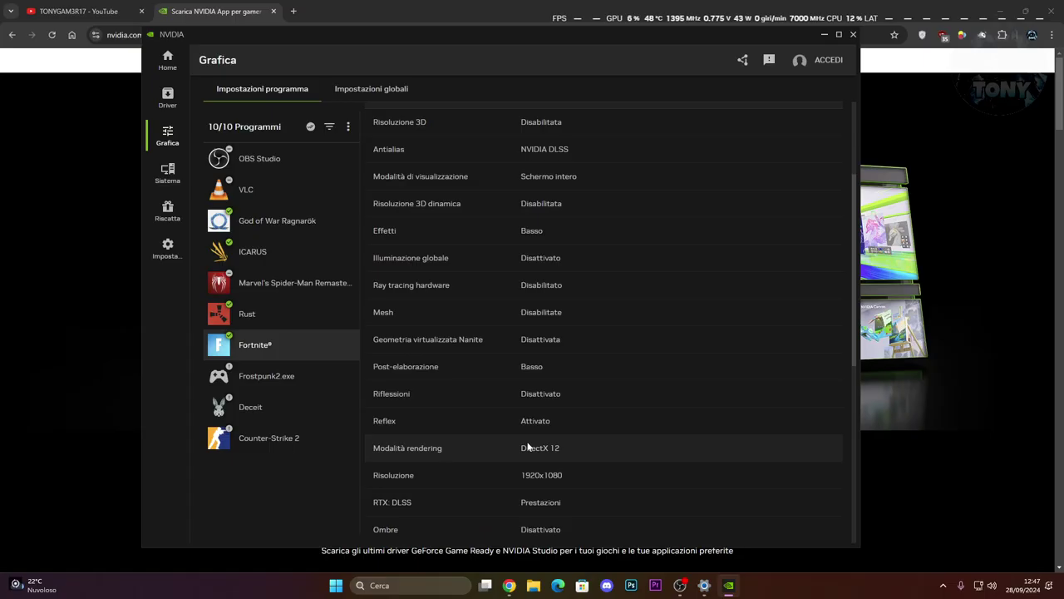
{"action": "scroll", "coordinate": [528, 446], "scroll_direction": "down", "scroll_amount": 2}
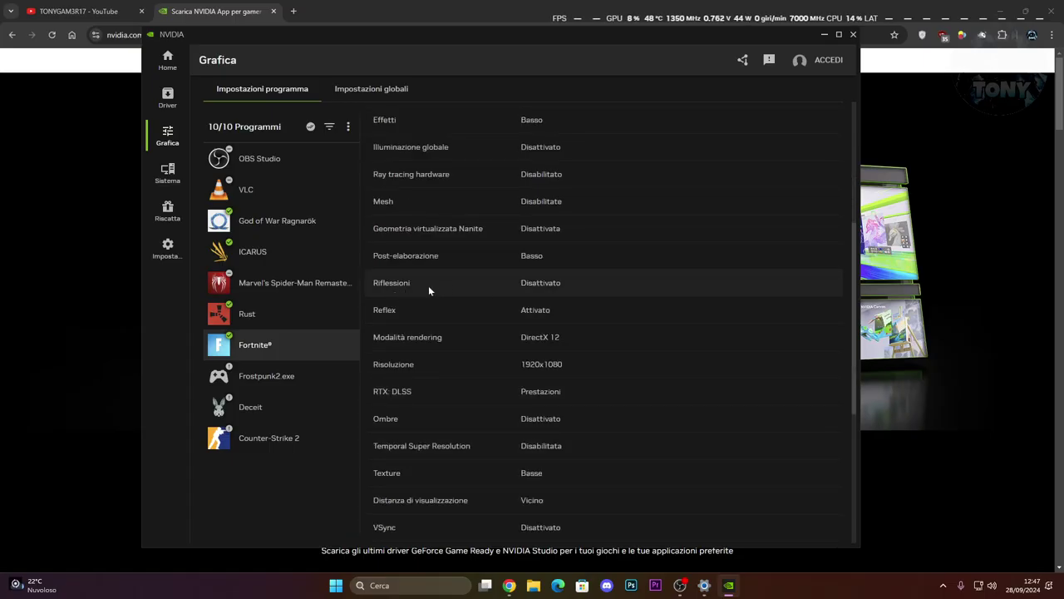
{"action": "scroll", "coordinate": [466, 329], "scroll_direction": "down", "scroll_amount": 1}
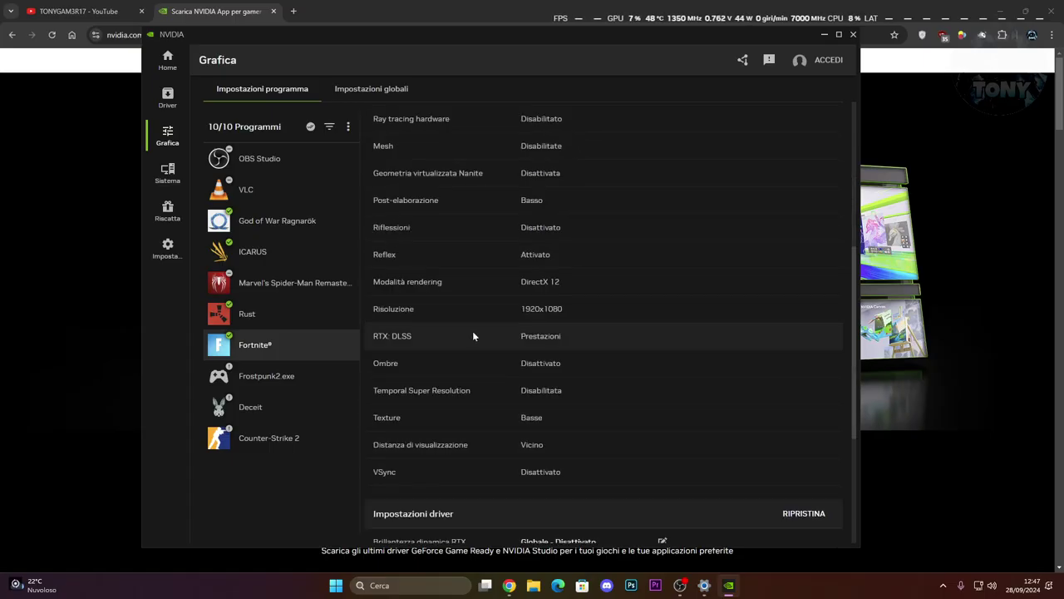
{"action": "scroll", "coordinate": [515, 358], "scroll_direction": "down", "scroll_amount": 1}
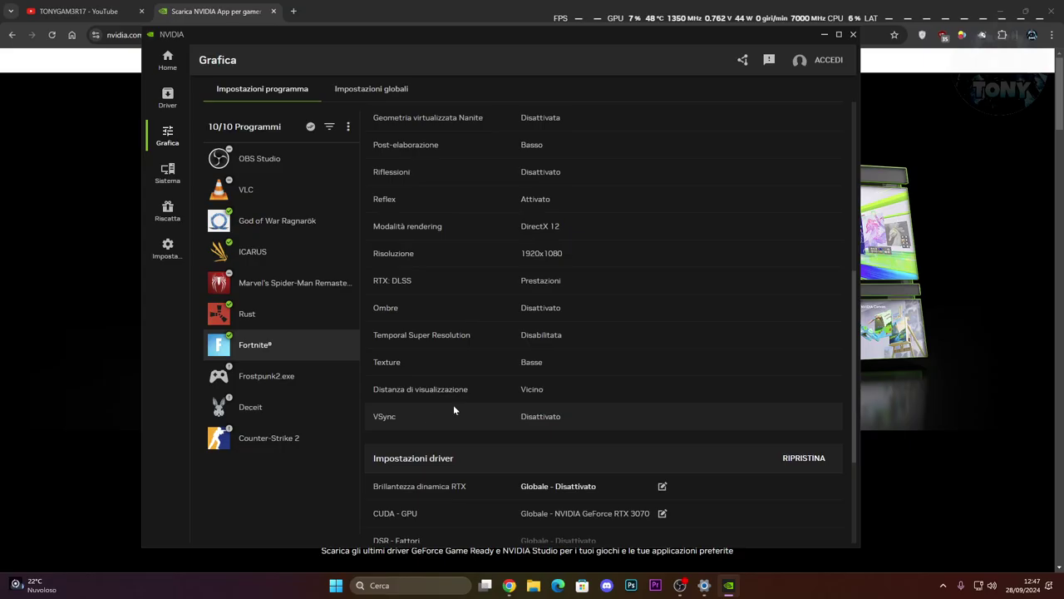
{"action": "scroll", "coordinate": [453, 406], "scroll_direction": "down", "scroll_amount": 3}
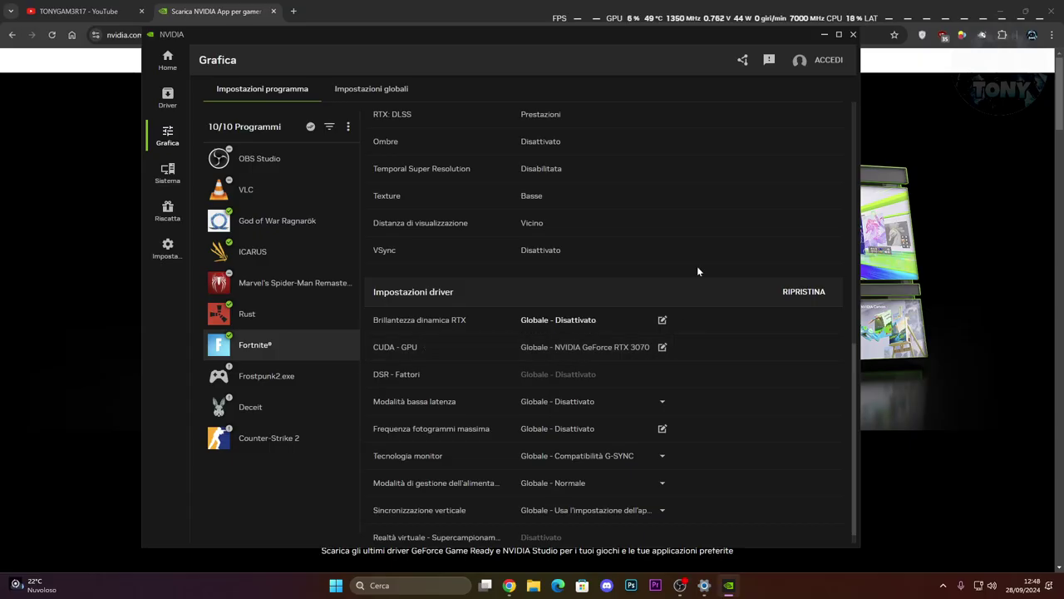
Step: Minimize the NVIDIA app and the browser, and open the NVIDIA Control Panel, moving its window closer to the desktop's centre
{"action": "left_click", "coordinate": [826, 35]}
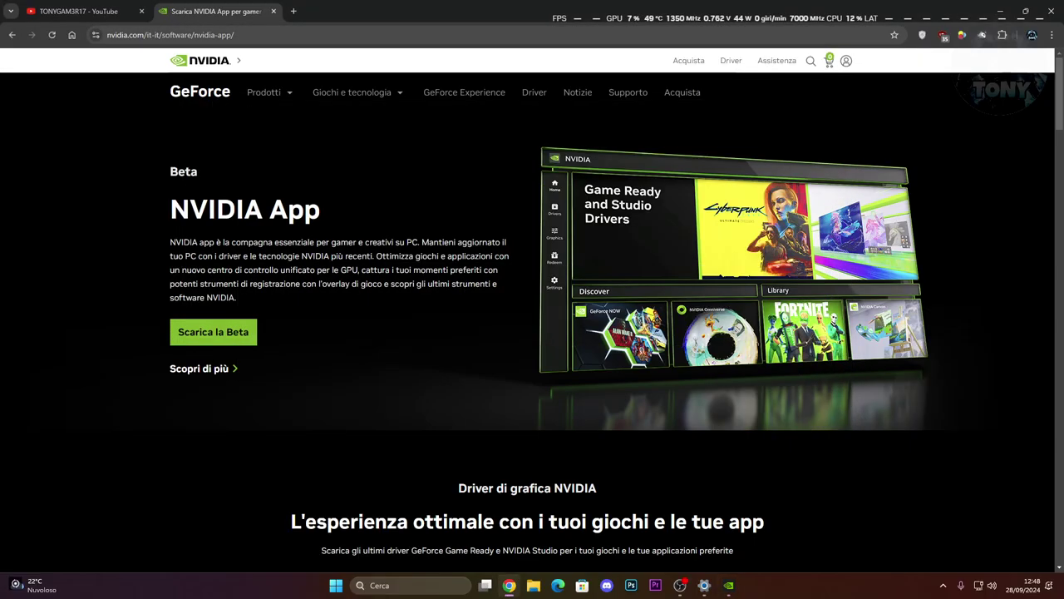
{"action": "left_click", "coordinate": [1000, 11]}
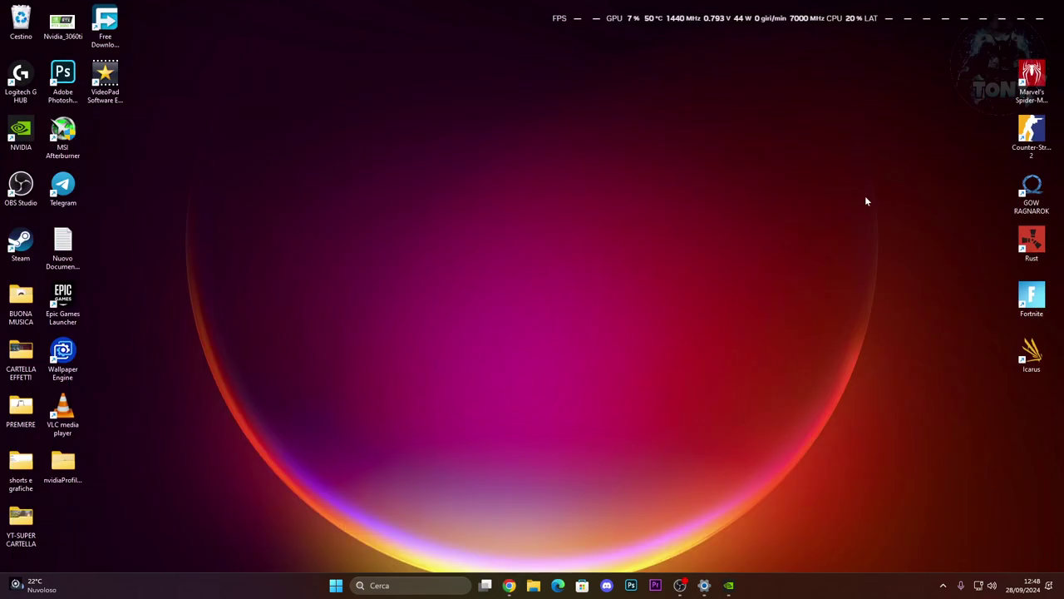
{"action": "left_click", "coordinate": [943, 585]}
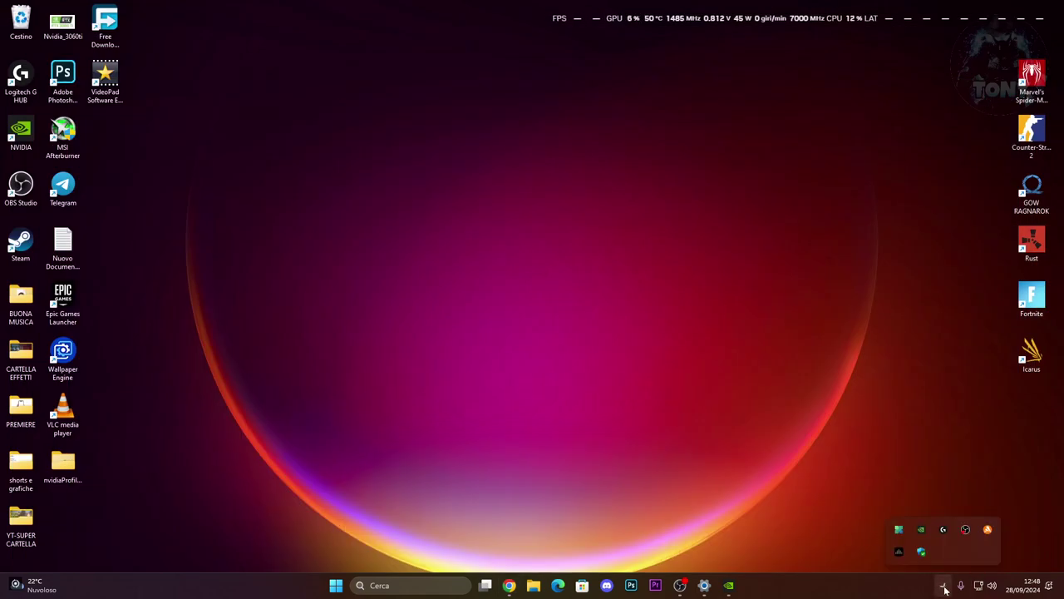
{"action": "right_click", "coordinate": [924, 530]}
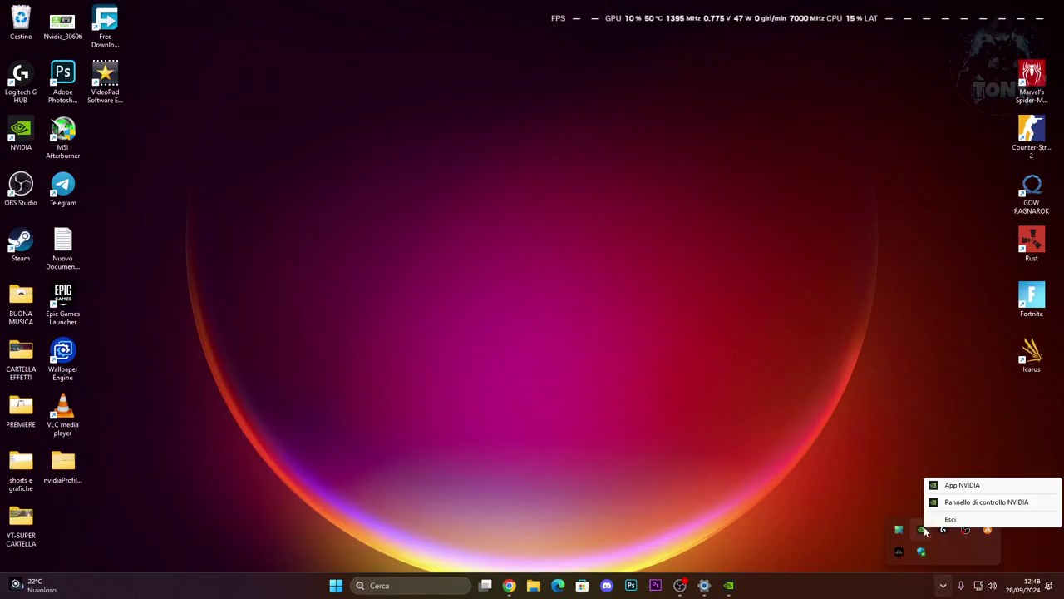
{"action": "left_click", "coordinate": [973, 504]}
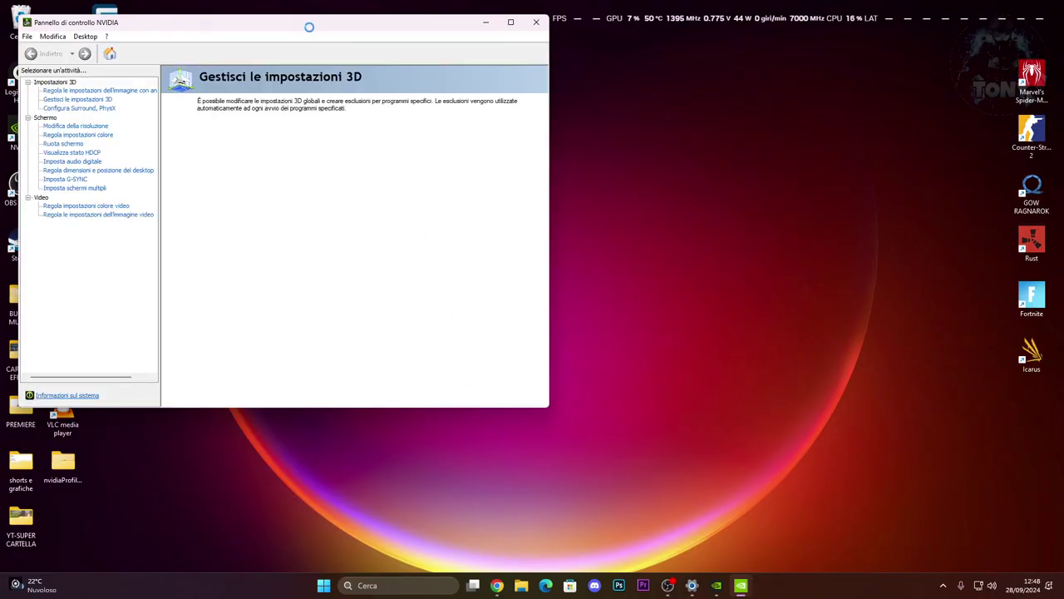
{"action": "left_click_drag", "start_coordinate": [307, 25], "coordinate": [487, 60]}
Step: Search Windows for "amd adrenalin edition", look through the web preview, and close the search
{"action": "left_click", "coordinate": [382, 587]}
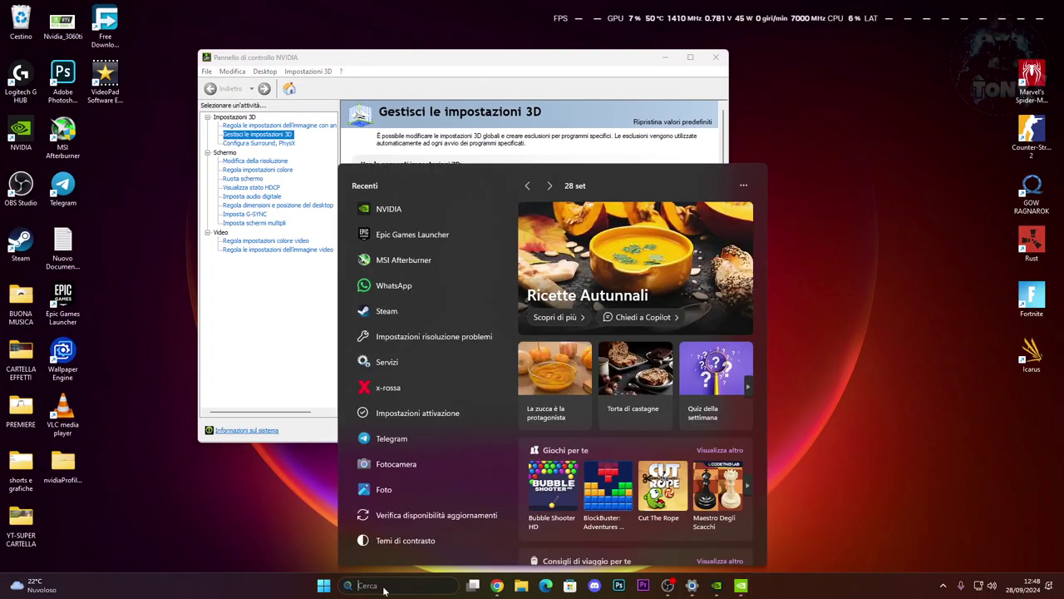
{"action": "type", "text": "amd adrenaline"}
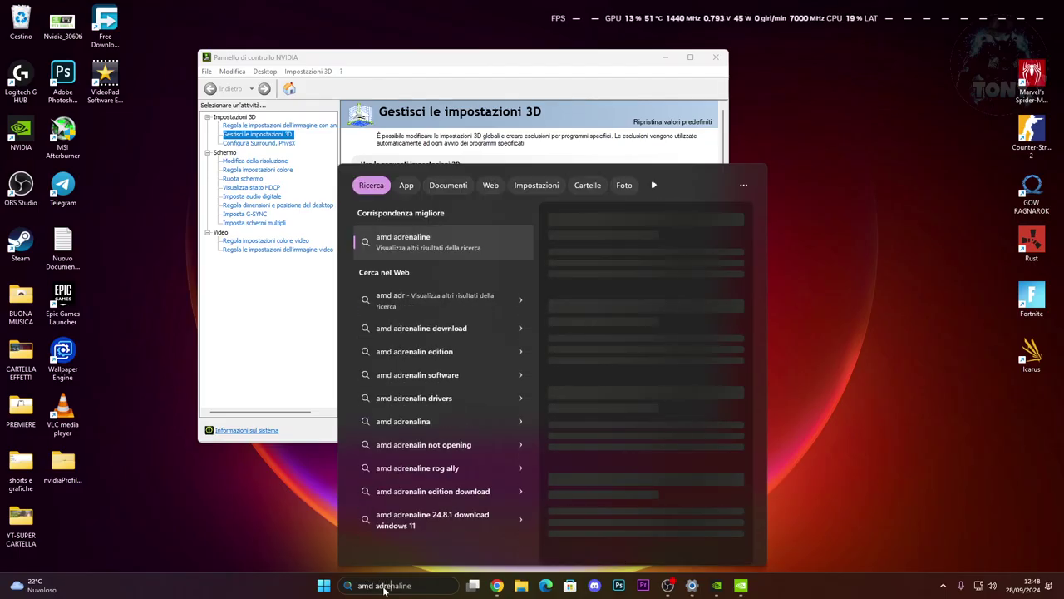
{"action": "key", "text": "BackSpace"}
{"action": "type", "text": " edition"}
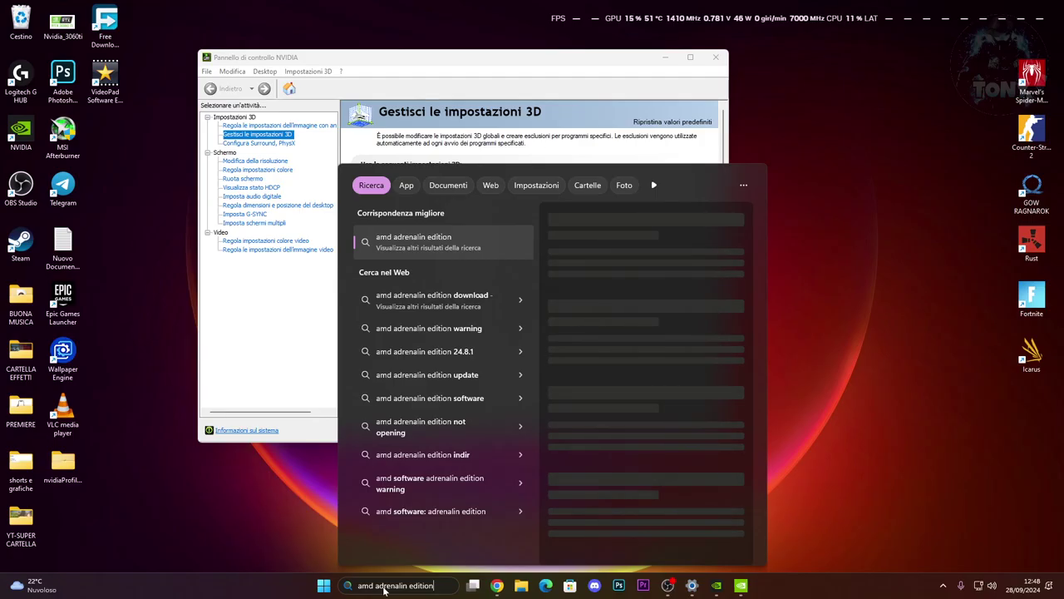
{"action": "scroll", "coordinate": [638, 427], "scroll_direction": "down", "scroll_amount": 1}
{"action": "scroll", "coordinate": [638, 428], "scroll_direction": "down", "scroll_amount": 1}
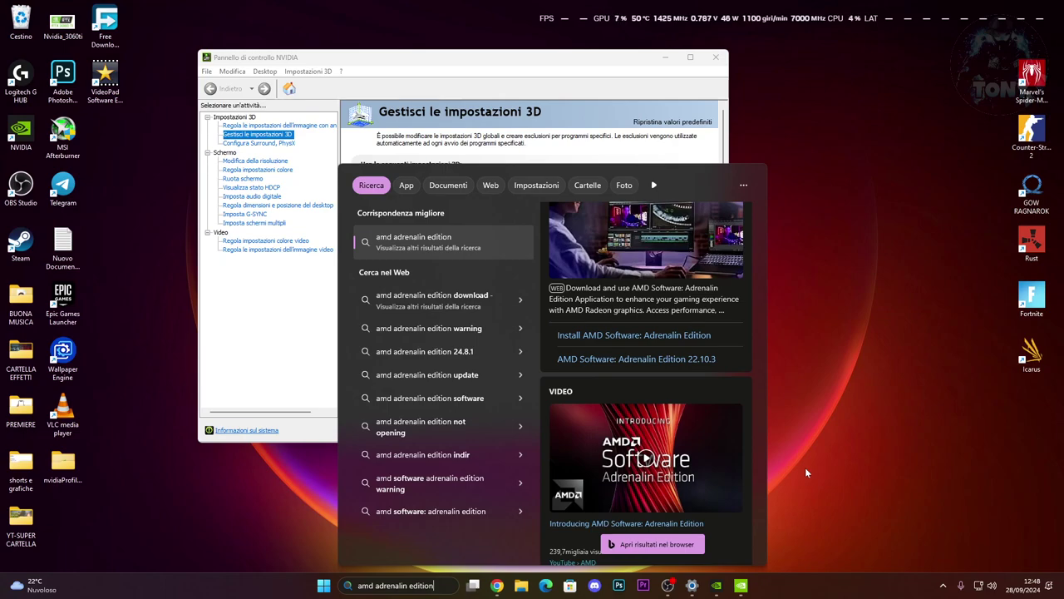
{"action": "mouse_move", "coordinate": [595, 513]}
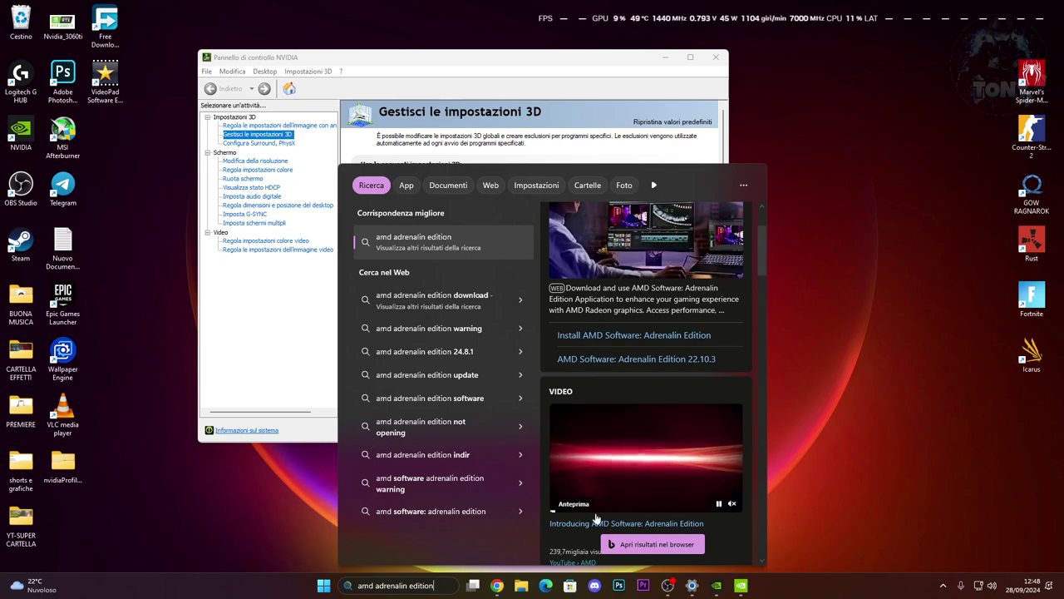
{"action": "left_click", "coordinate": [324, 586]}
{"action": "left_click", "coordinate": [325, 585]}
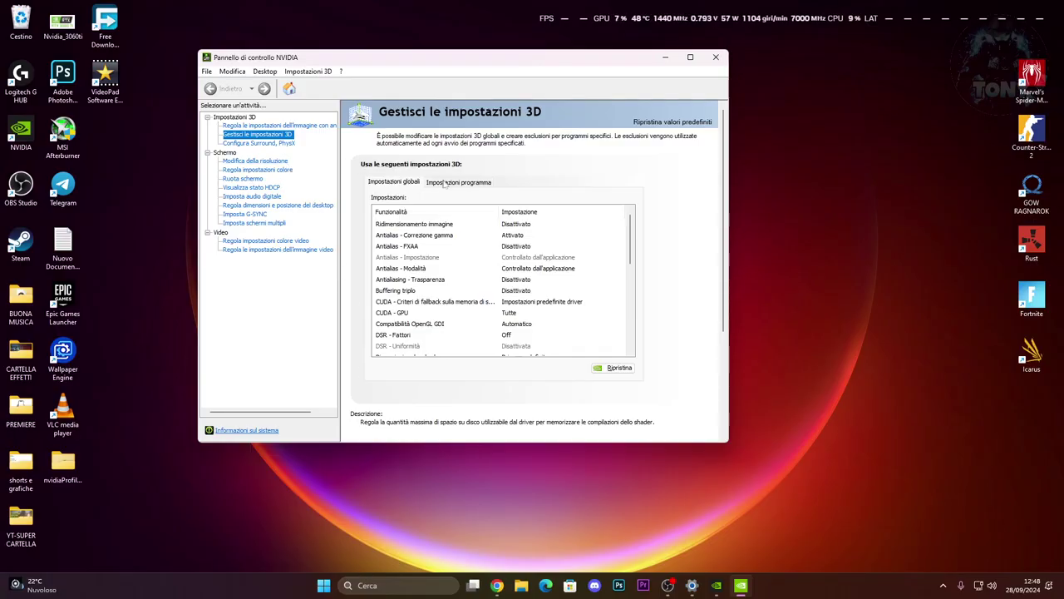
Step: Add FortniteClient-Win64-Shipping from Volume (D:), folder Fortnite\Fortnite\FortniteGame\Binaries\Win64, as a program to customize in the program-specific 3D settings
{"action": "left_click", "coordinate": [454, 183]}
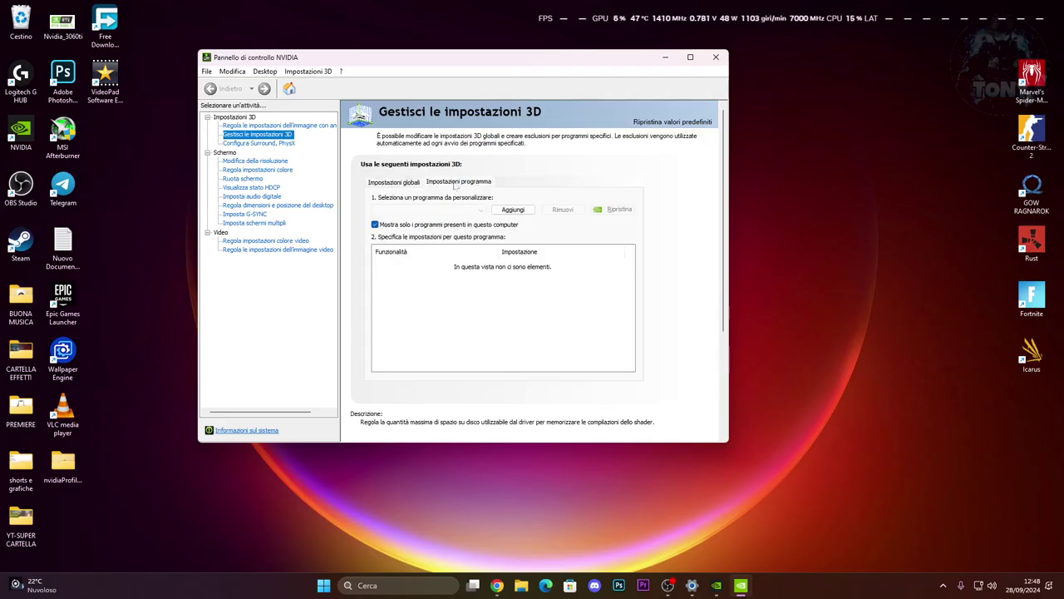
{"action": "left_click", "coordinate": [513, 210]}
{"action": "left_click", "coordinate": [563, 345]}
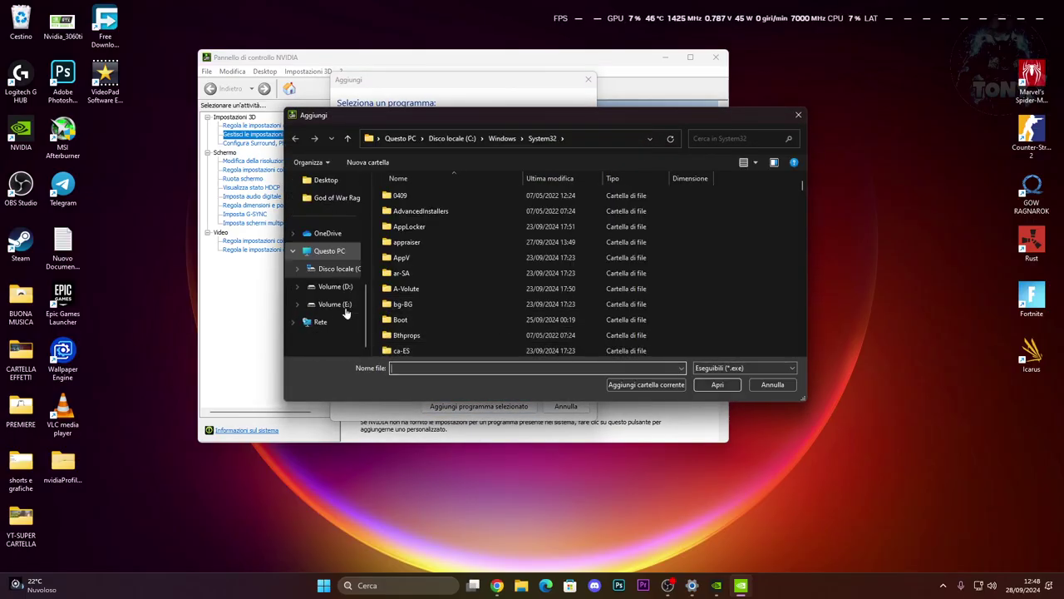
{"action": "left_click", "coordinate": [331, 287]}
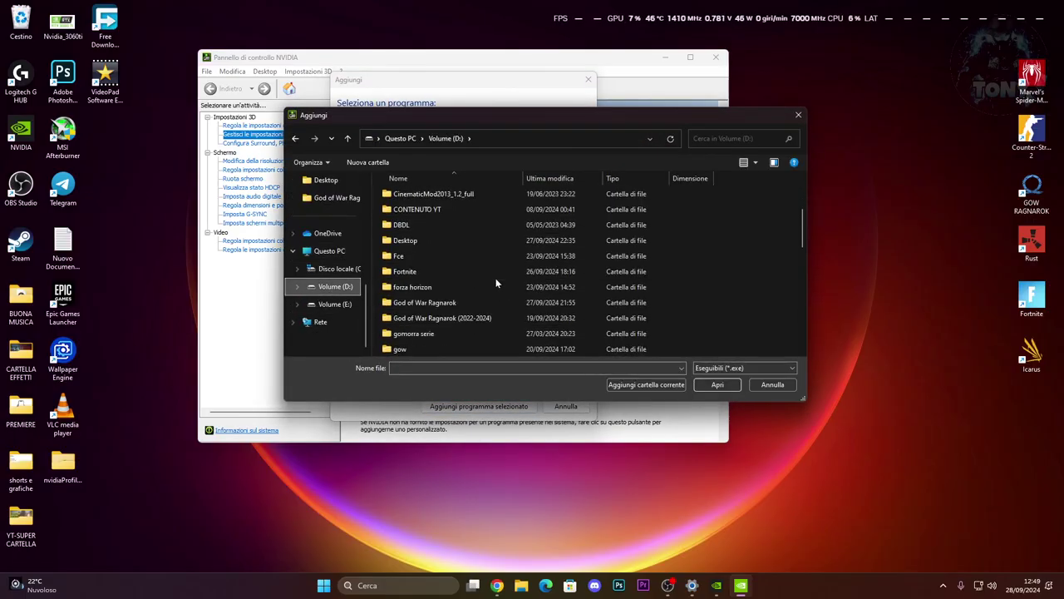
{"action": "double_click", "coordinate": [460, 271]}
{"action": "double_click", "coordinate": [432, 217]}
{"action": "double_click", "coordinate": [429, 242]}
{"action": "double_click", "coordinate": [424, 197]}
{"action": "double_click", "coordinate": [426, 199]}
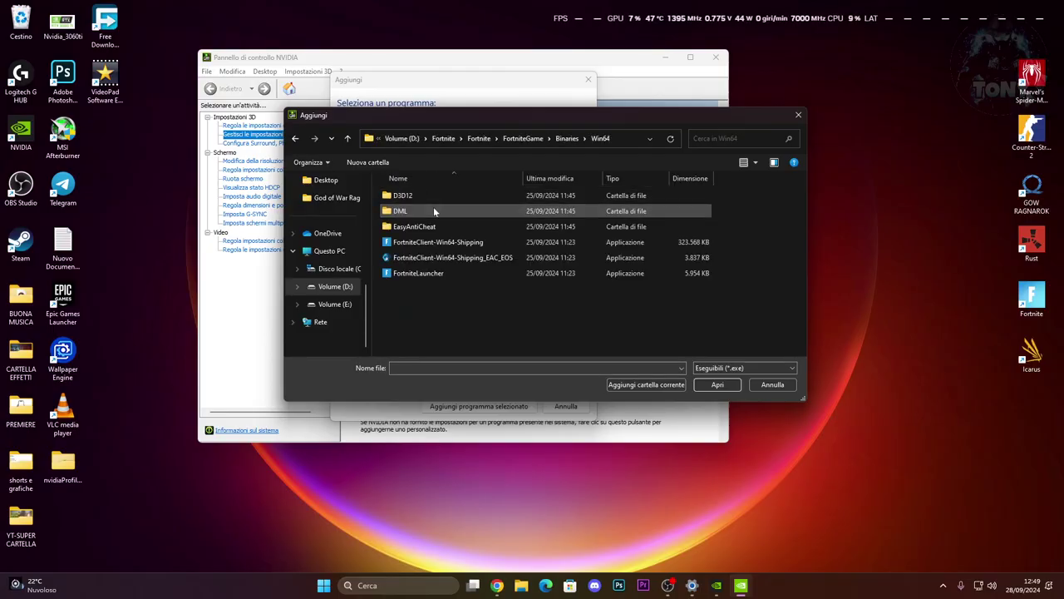
{"action": "left_click", "coordinate": [437, 242]}
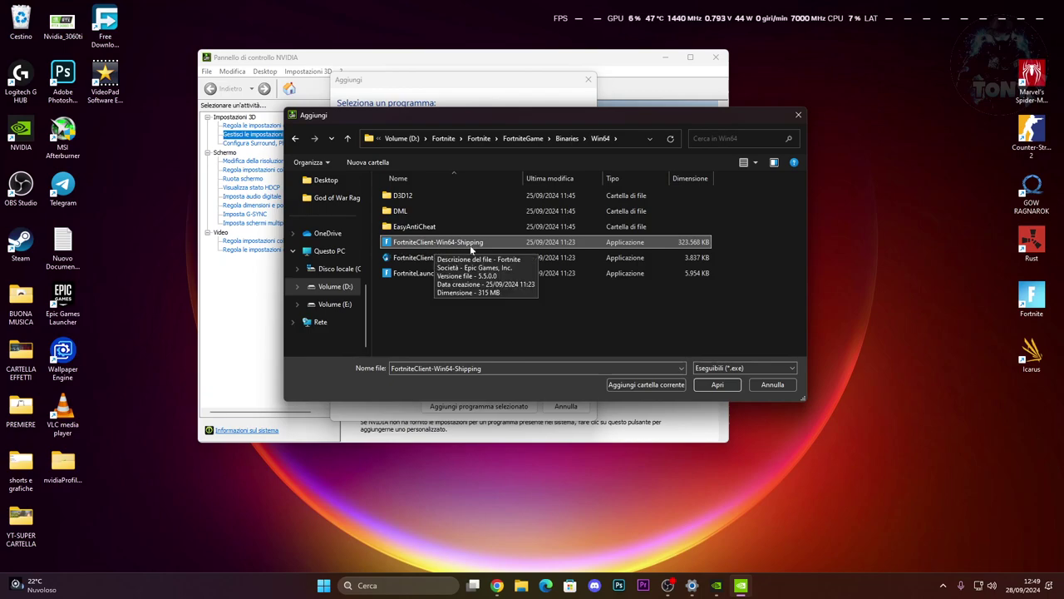
{"action": "left_click", "coordinate": [717, 385]}
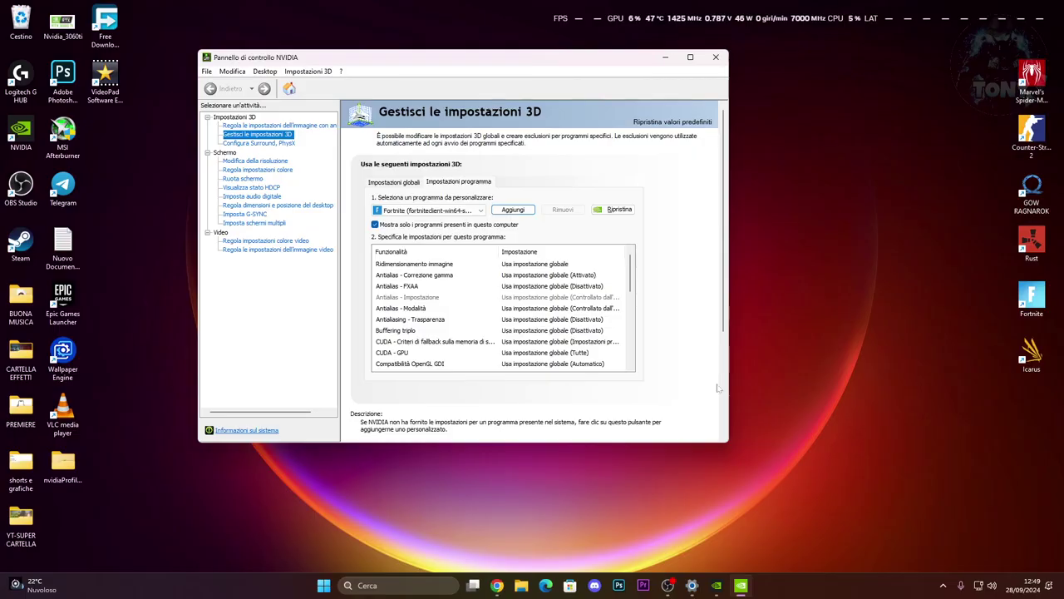
{"action": "mouse_move", "coordinate": [630, 275]}
{"action": "left_mouse_down"}
{"action": "mouse_move", "coordinate": [630, 345]}
{"action": "mouse_move", "coordinate": [629, 257]}
{"action": "left_mouse_up"}
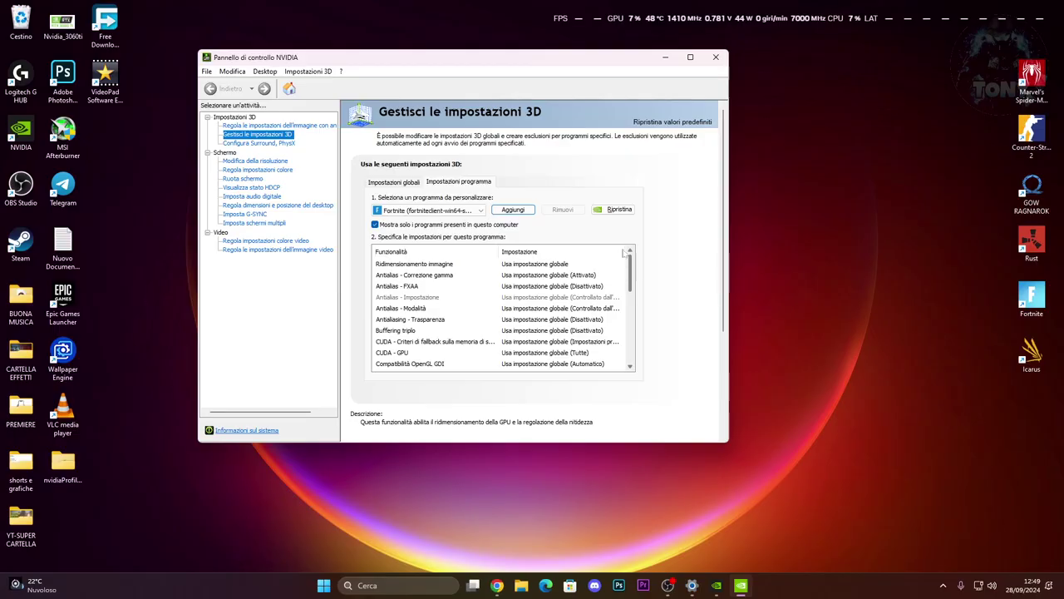
Step: Set image scaling (Ridimensionamento immagine) and antialiasing gamma correction (Antialias - Correzione gamma) to Disattivato for Fortnite
{"action": "left_click", "coordinate": [518, 267]}
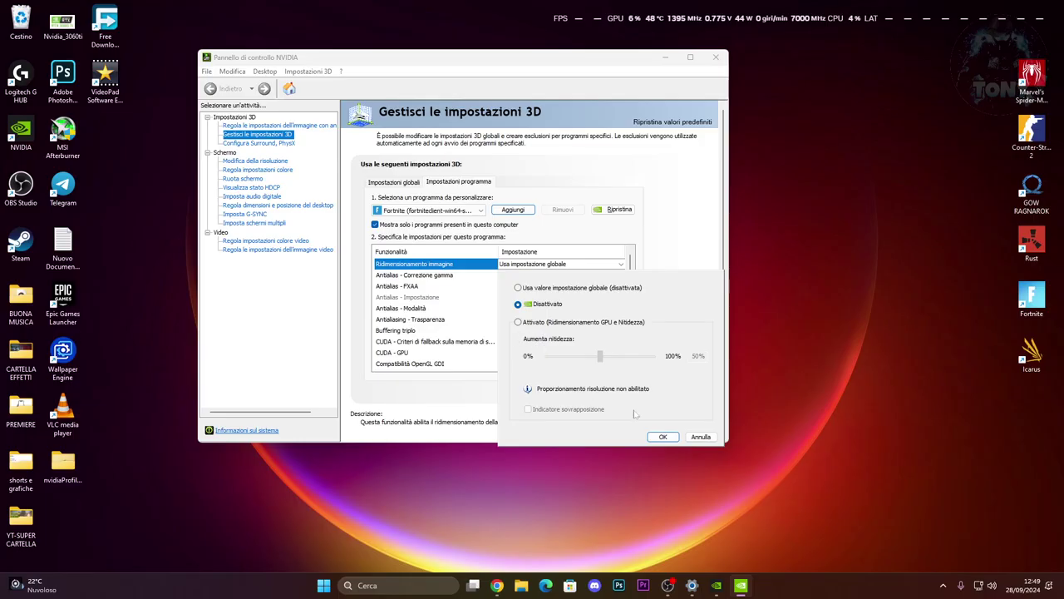
{"action": "left_click", "coordinate": [662, 436]}
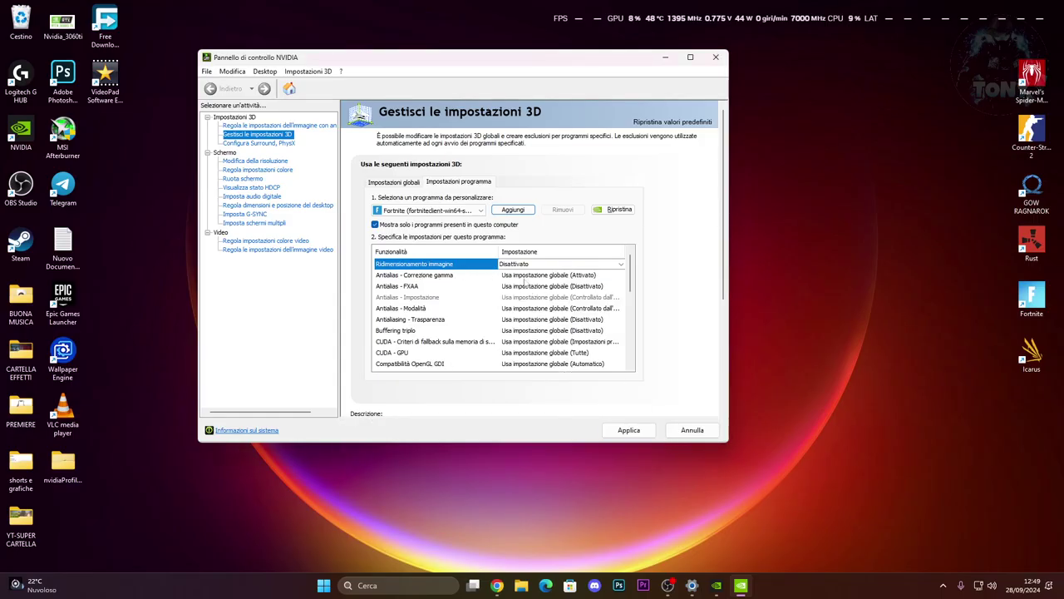
{"action": "left_click", "coordinate": [526, 277]}
{"action": "left_click", "coordinate": [523, 299]}
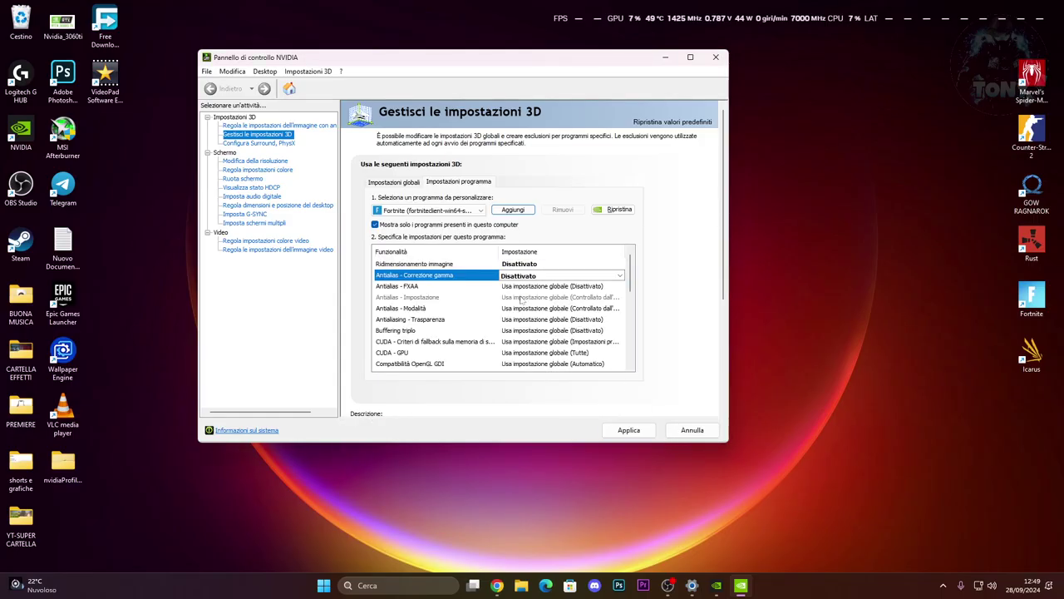
Step: Set Fortnite's Antialias - FXAA and antialiasing mode (Antialias - Modalità) to Disattivato
{"action": "left_click", "coordinate": [522, 286]}
{"action": "left_click", "coordinate": [522, 306]}
{"action": "left_click", "coordinate": [513, 319]}
{"action": "left_click", "coordinate": [513, 320]}
{"action": "left_click", "coordinate": [516, 308]}
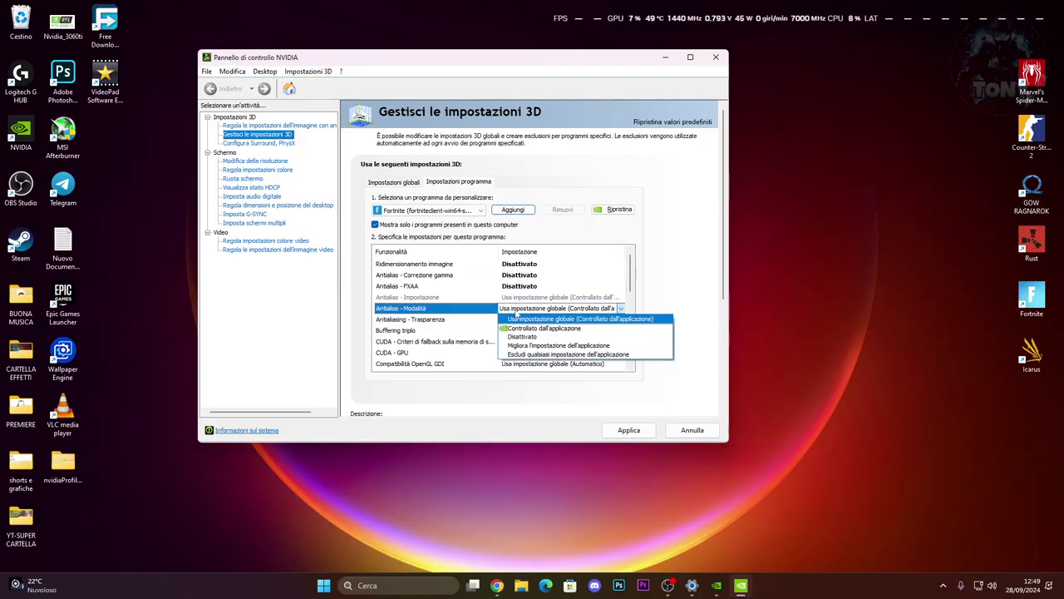
{"action": "left_click", "coordinate": [523, 336]}
Step: Set anisotropic filtering (Filtro anisotropico) to 4x and texture filtering quality (Filtro struttura - Qualità) to Prestazioni elevate
{"action": "scroll", "coordinate": [531, 336], "scroll_direction": "down", "scroll_amount": 2}
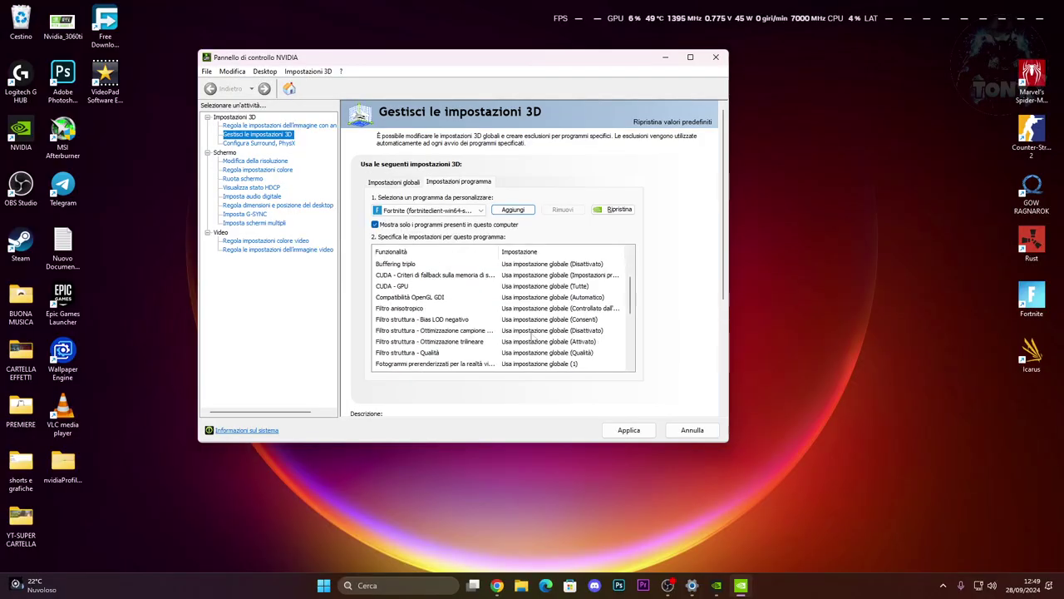
{"action": "left_click", "coordinate": [531, 309]}
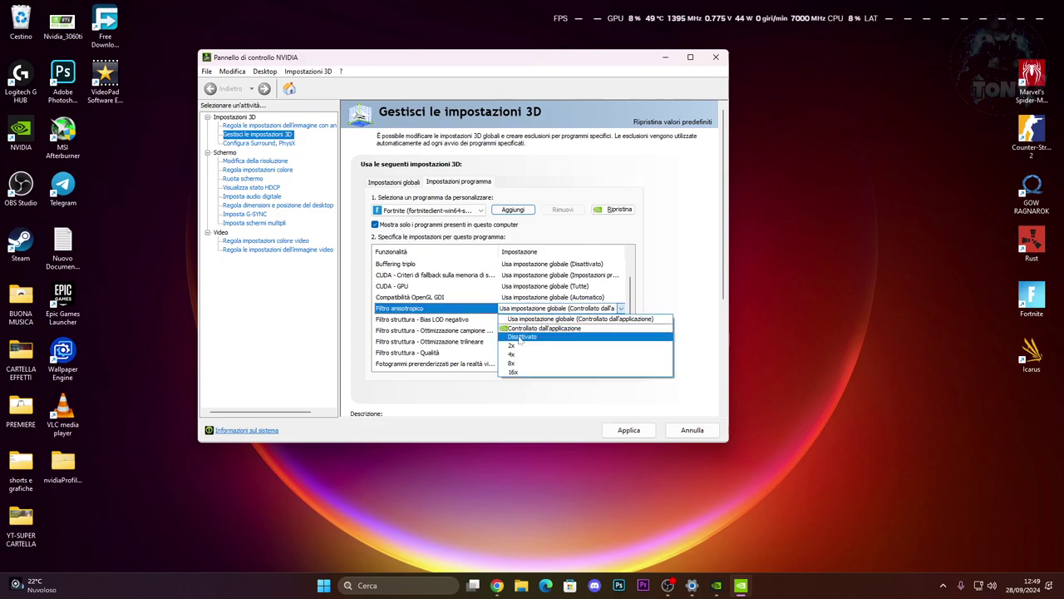
{"action": "left_click", "coordinate": [527, 353]}
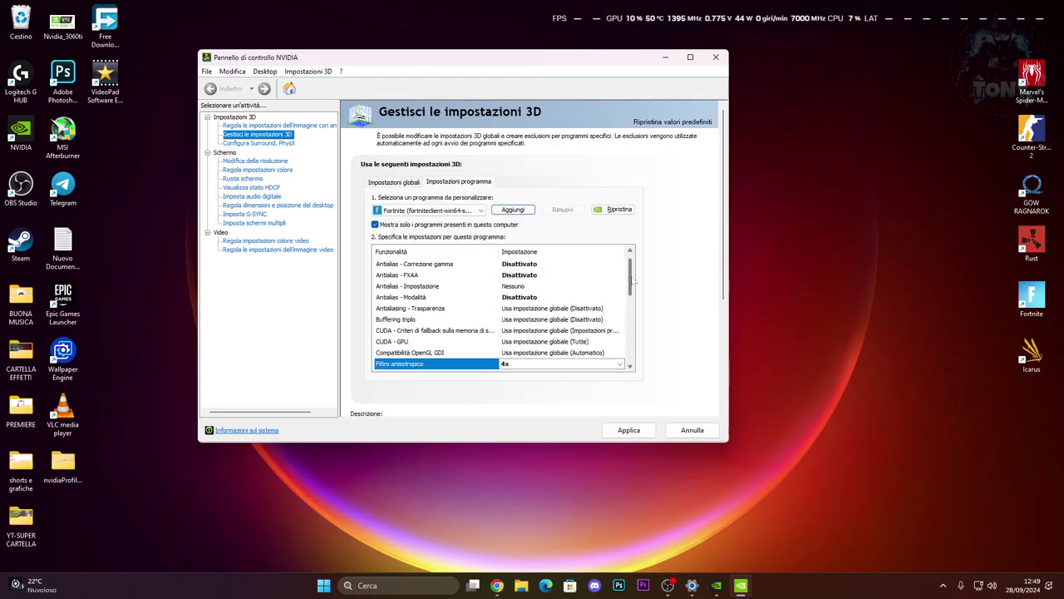
{"action": "left_click_drag", "start_coordinate": [633, 283], "coordinate": [634, 312]}
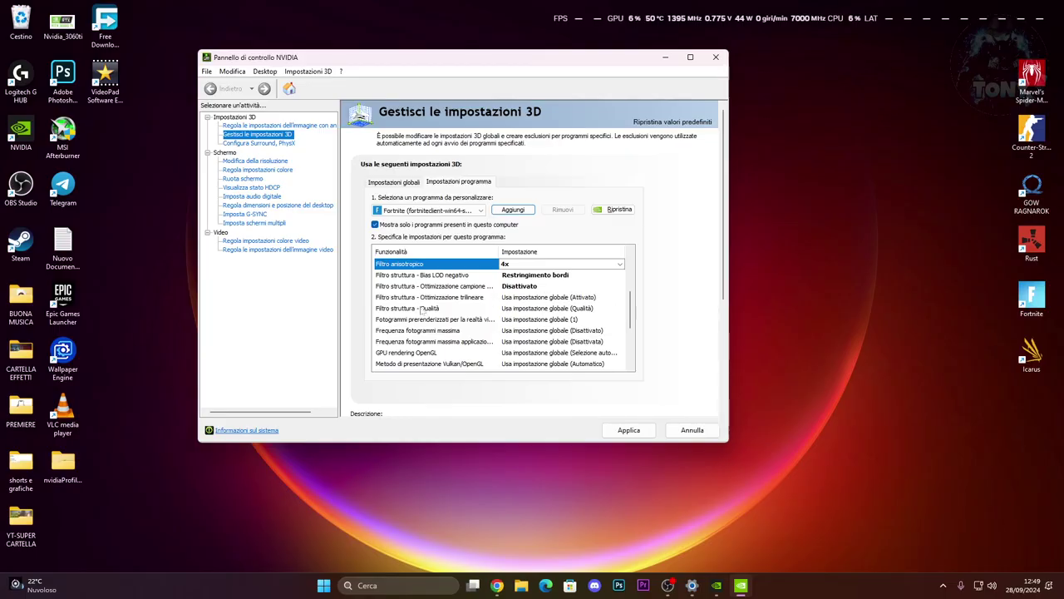
{"action": "left_click", "coordinate": [529, 311]}
{"action": "left_click", "coordinate": [530, 314]}
{"action": "left_click", "coordinate": [532, 360]}
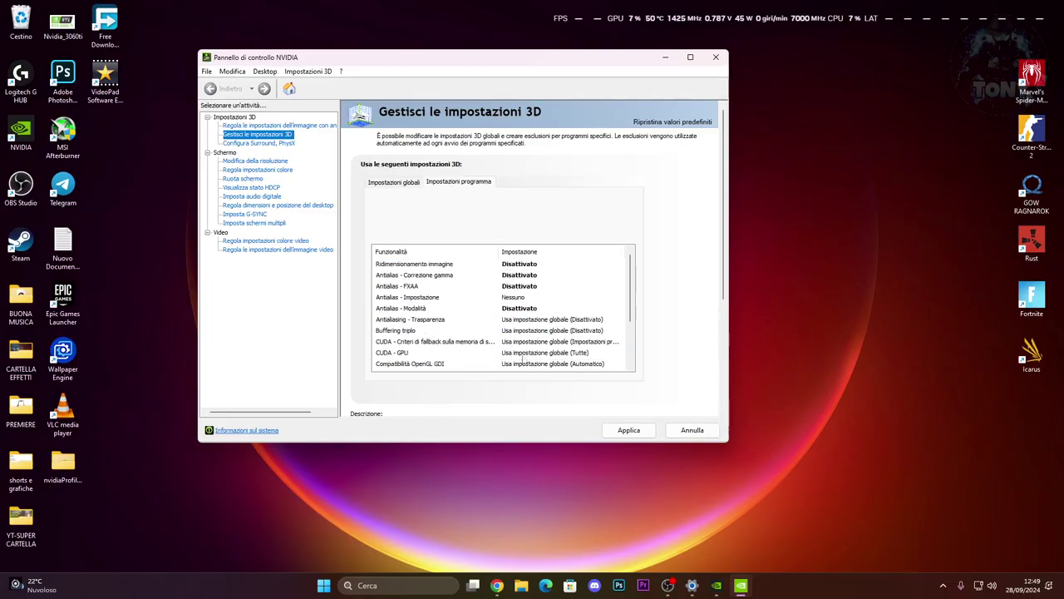
Step: Set Fortnite's low latency mode (Mod. bassa latenza) to Disattivati
{"action": "left_click_drag", "start_coordinate": [627, 305], "coordinate": [629, 334]}
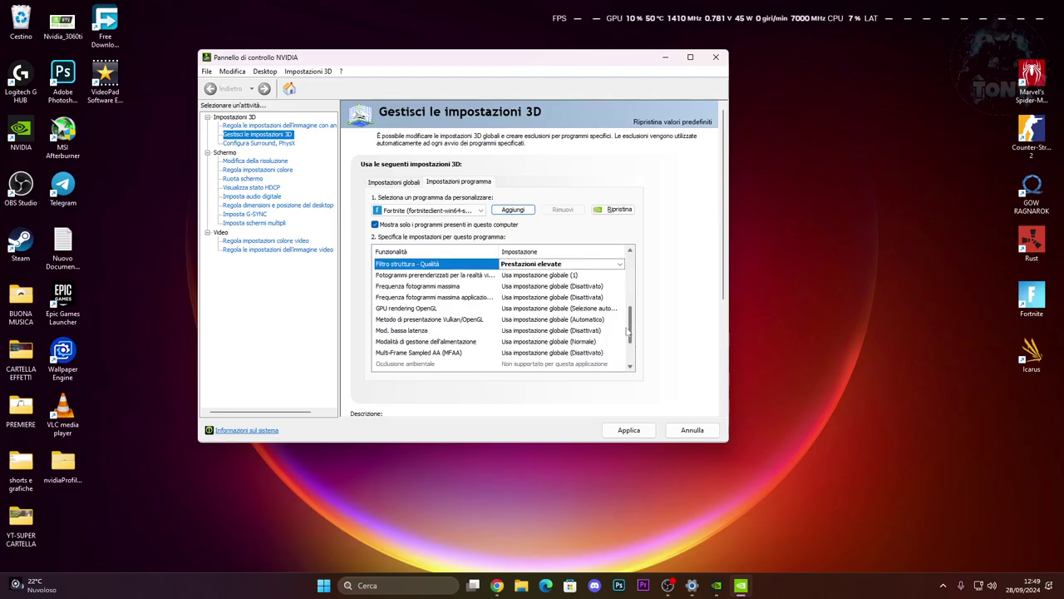
{"action": "left_click", "coordinate": [532, 330]}
{"action": "left_click", "coordinate": [532, 330]}
{"action": "left_click", "coordinate": [521, 351]}
Step: Set threaded optimization (Ottimizzazione con thread) to Automatico for Fortnite
{"action": "scroll", "coordinate": [632, 336], "scroll_direction": "down", "scroll_amount": 2}
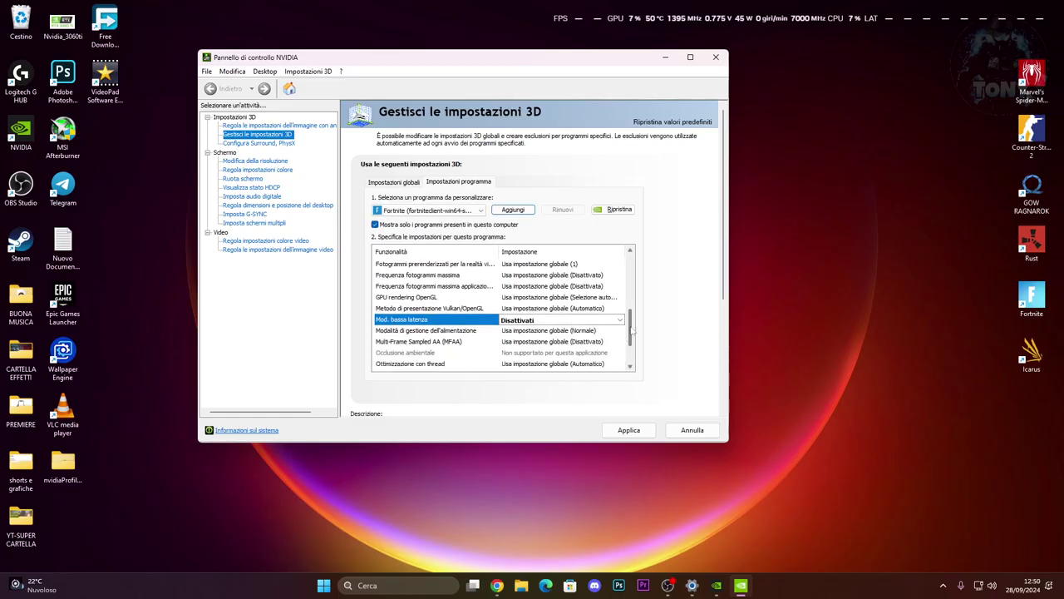
{"action": "scroll", "coordinate": [632, 337], "scroll_direction": "down", "scroll_amount": 1}
{"action": "left_click", "coordinate": [512, 320]}
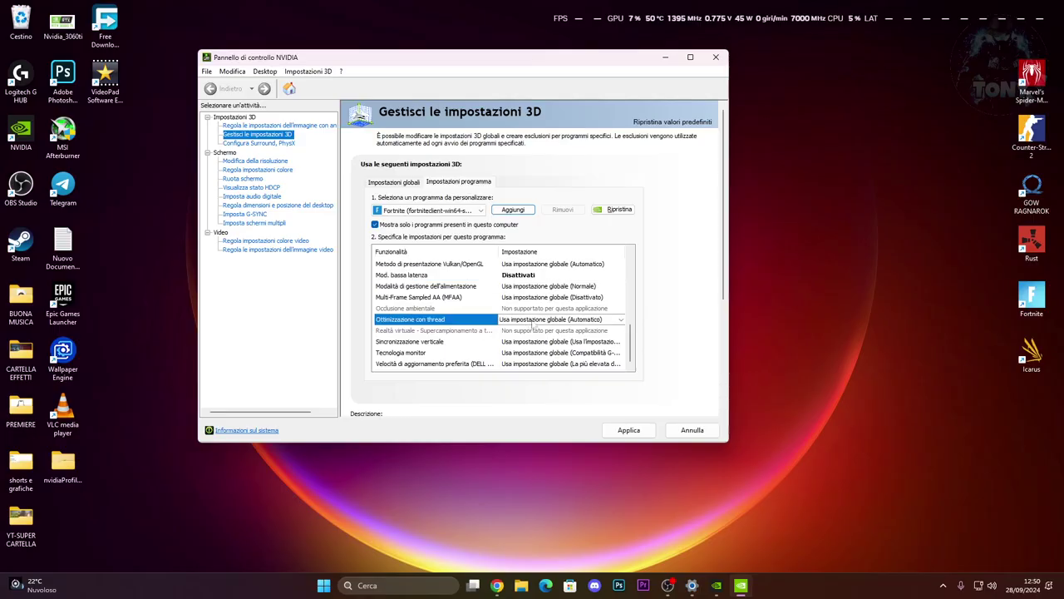
{"action": "left_click", "coordinate": [515, 320]}
{"action": "left_click", "coordinate": [527, 339]}
{"action": "scroll", "coordinate": [632, 345], "scroll_direction": "up", "scroll_amount": 2}
{"action": "scroll", "coordinate": [634, 350], "scroll_direction": "down", "scroll_amount": 2}
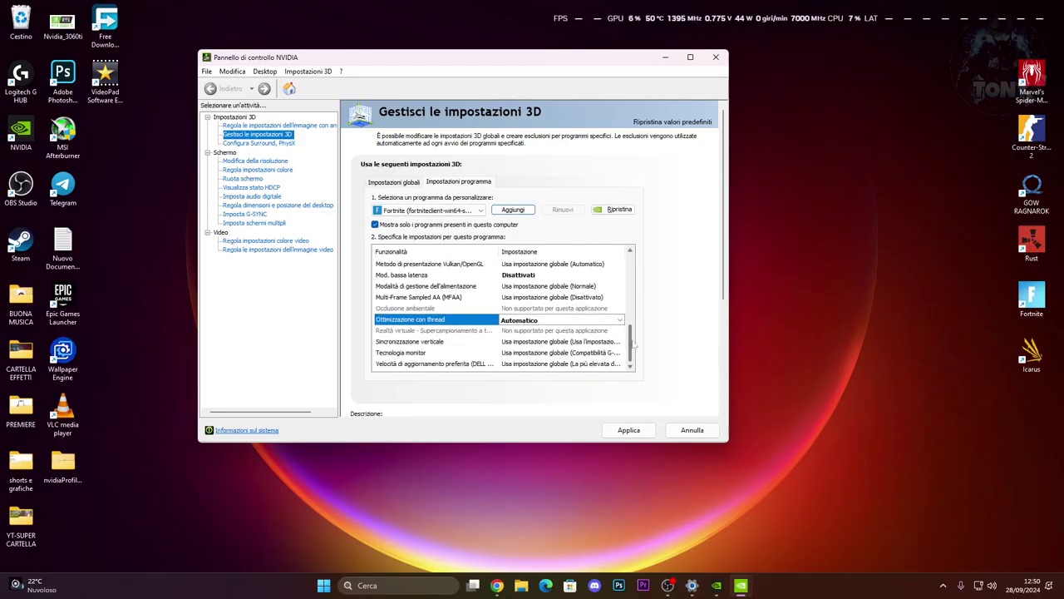
Step: Set Fortnite's vertical sync (Sincronizzazione verticale) to Disattivato
{"action": "left_click", "coordinate": [510, 342]}
{"action": "left_click", "coordinate": [510, 342]}
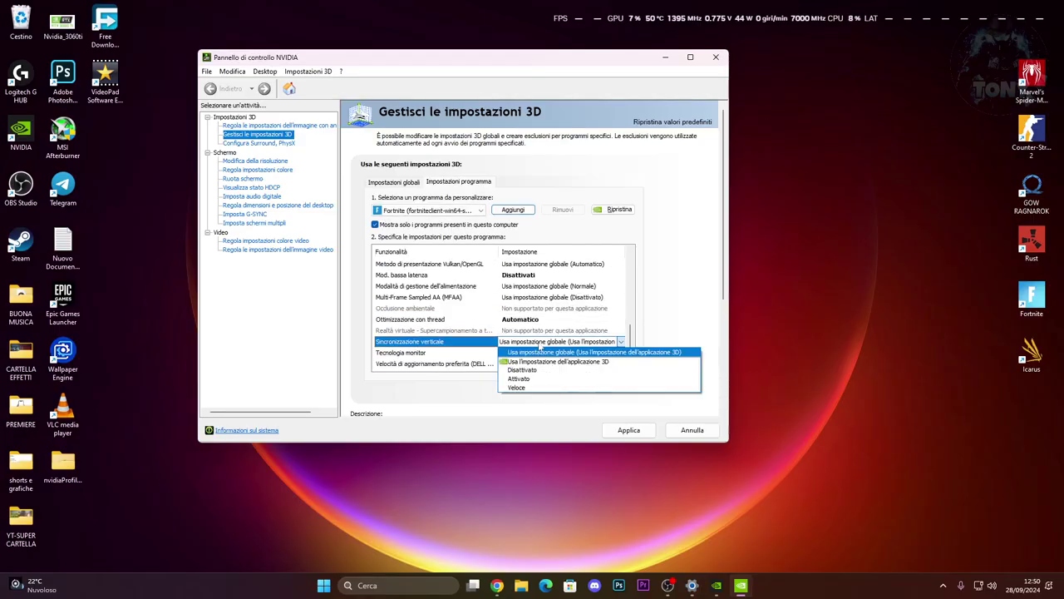
{"action": "left_click", "coordinate": [526, 370]}
Step: Set the monitor technology (Tecnologia monitor) to Compatibilità G-SYNC and the preferred refresh rate to La più elevata disponibile
{"action": "left_click", "coordinate": [630, 368]}
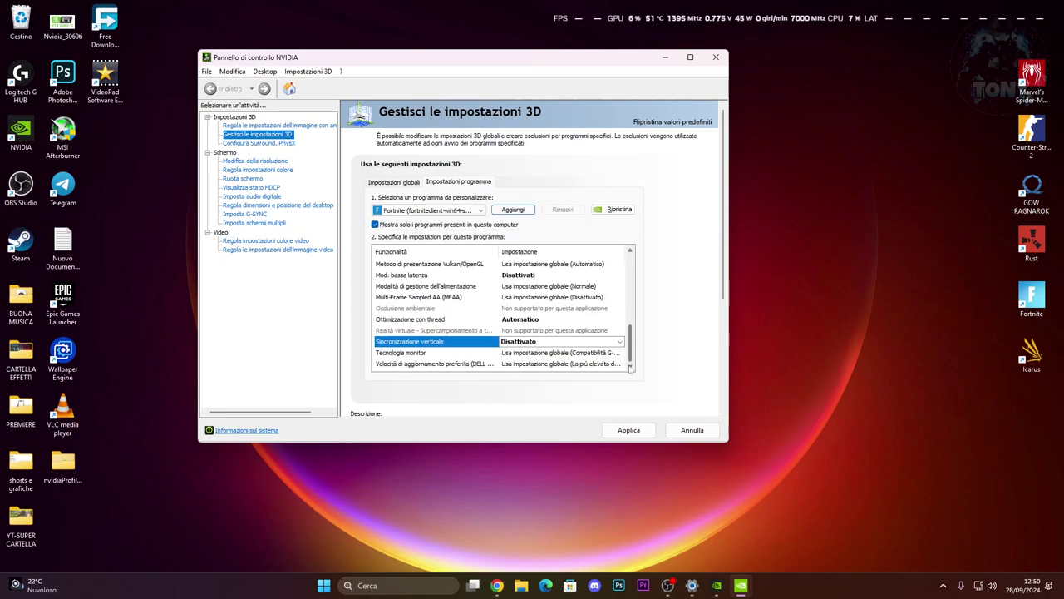
{"action": "left_click", "coordinate": [551, 354]}
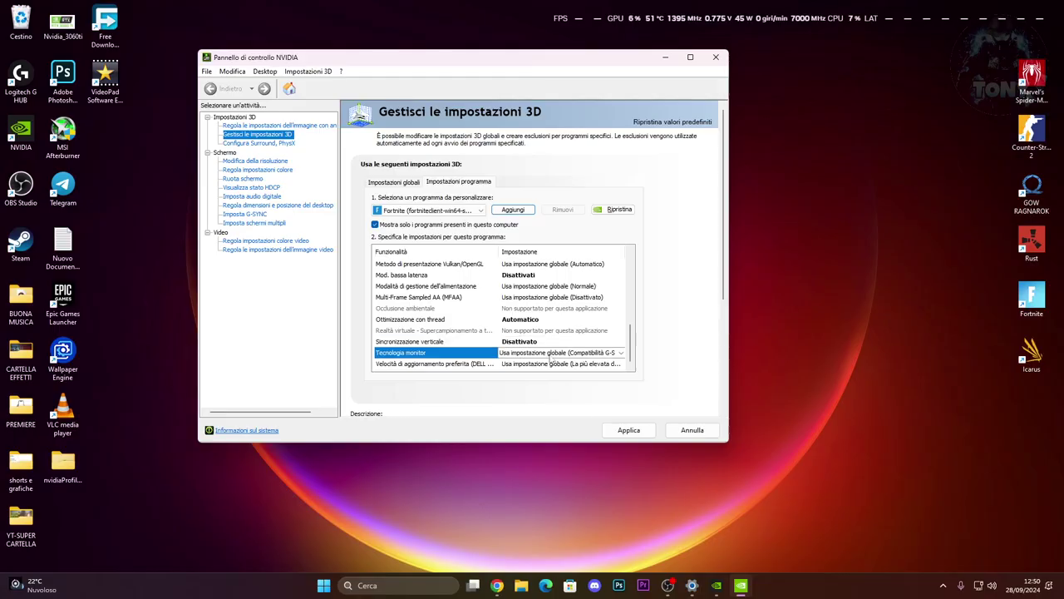
{"action": "left_click", "coordinate": [552, 354]}
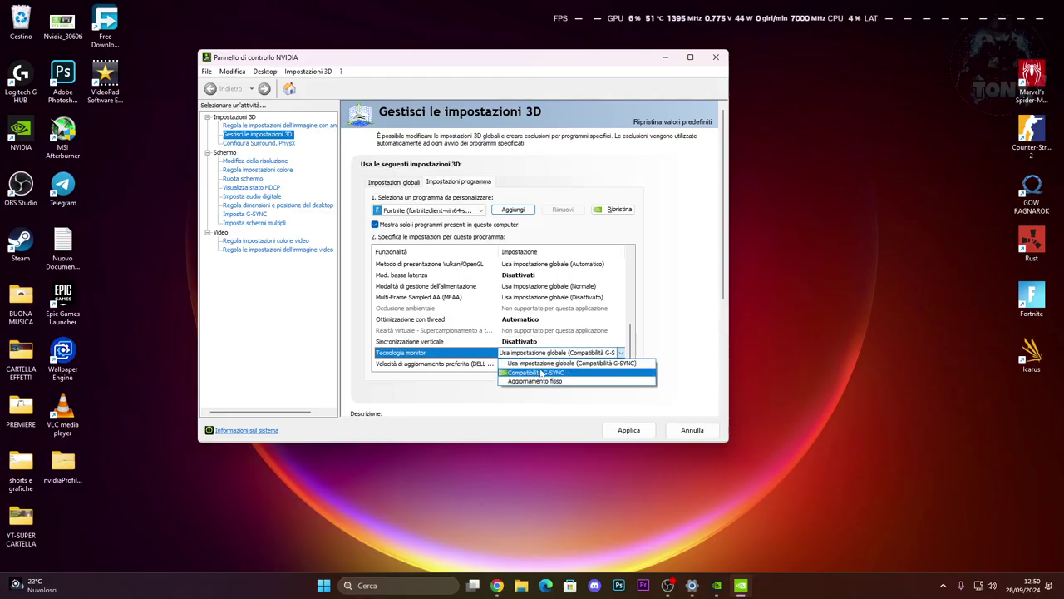
{"action": "left_click", "coordinate": [536, 372]}
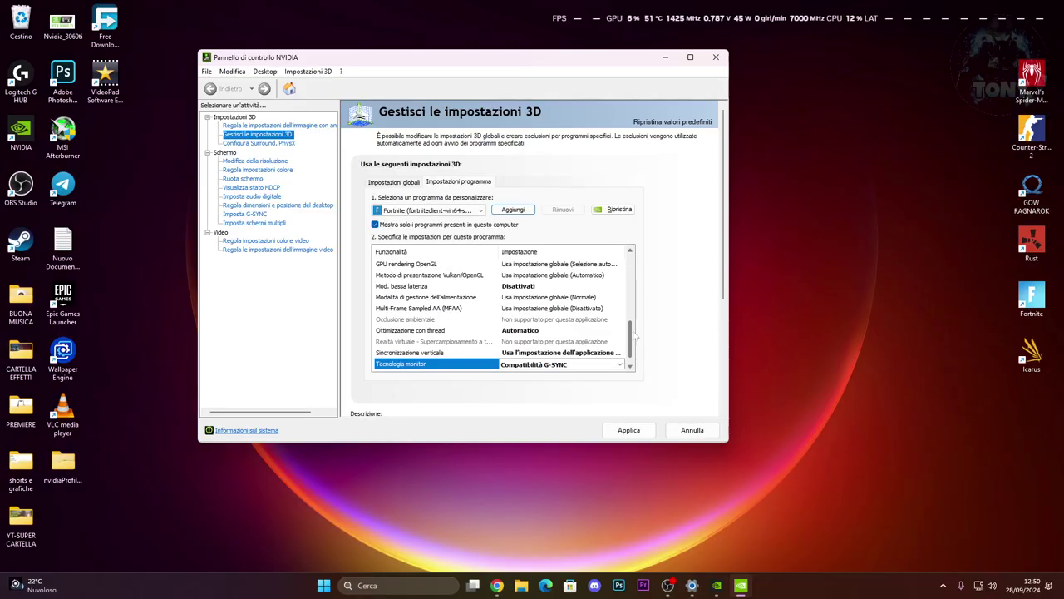
{"action": "scroll", "coordinate": [633, 335], "scroll_direction": "down", "scroll_amount": 1}
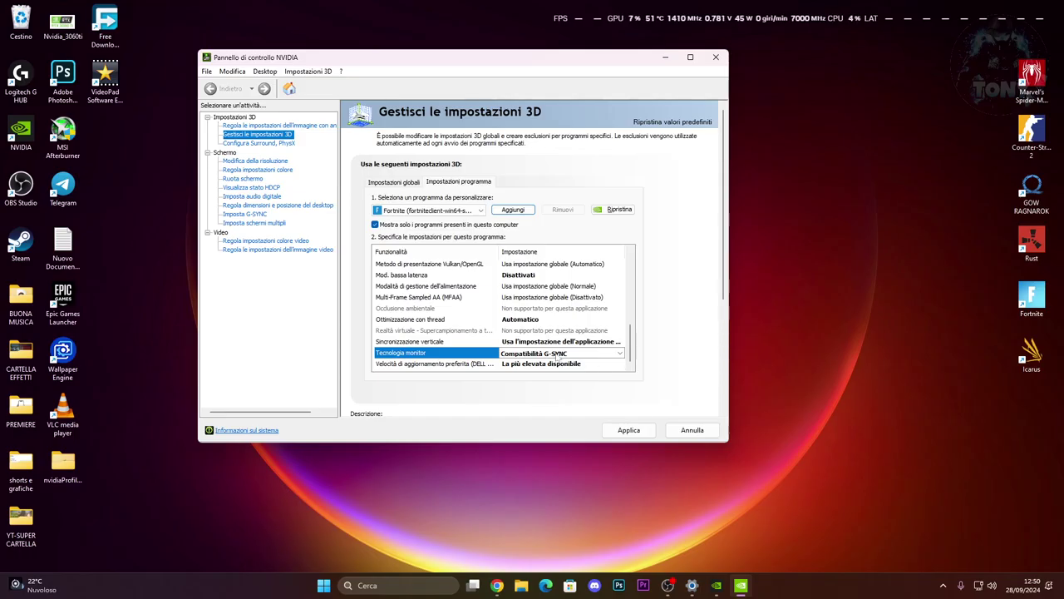
{"action": "left_click", "coordinate": [536, 366]}
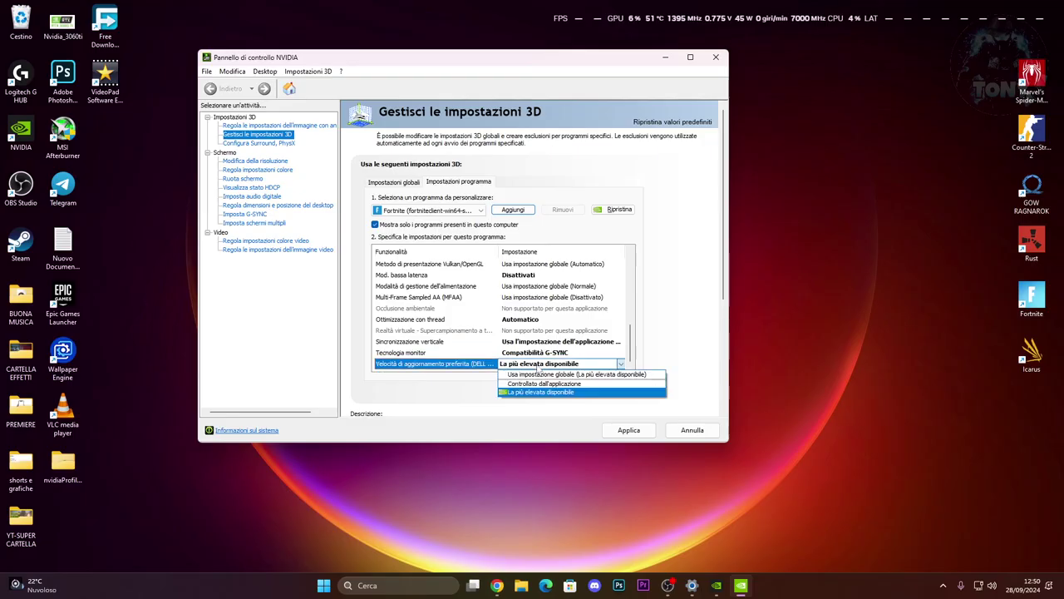
{"action": "left_click", "coordinate": [525, 392]}
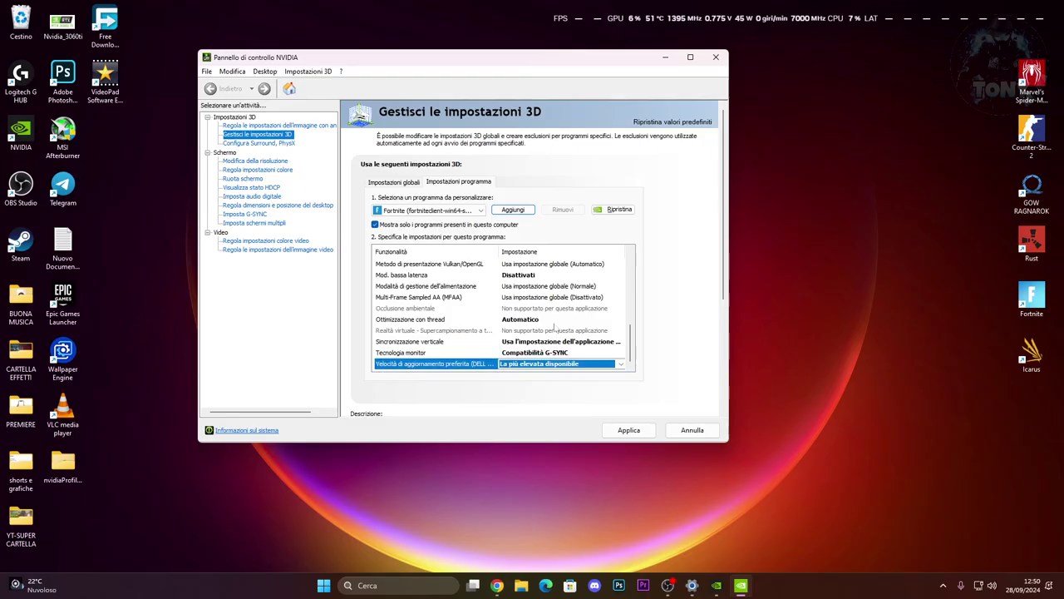
Step: Set Fortnite's low latency mode (Mod. bassa latenza) to Ultra, apply the changes, and close the NVIDIA Control Panel
{"action": "scroll", "coordinate": [555, 329], "scroll_direction": "up", "scroll_amount": 5}
{"action": "scroll", "coordinate": [555, 330], "scroll_direction": "down", "scroll_amount": 5}
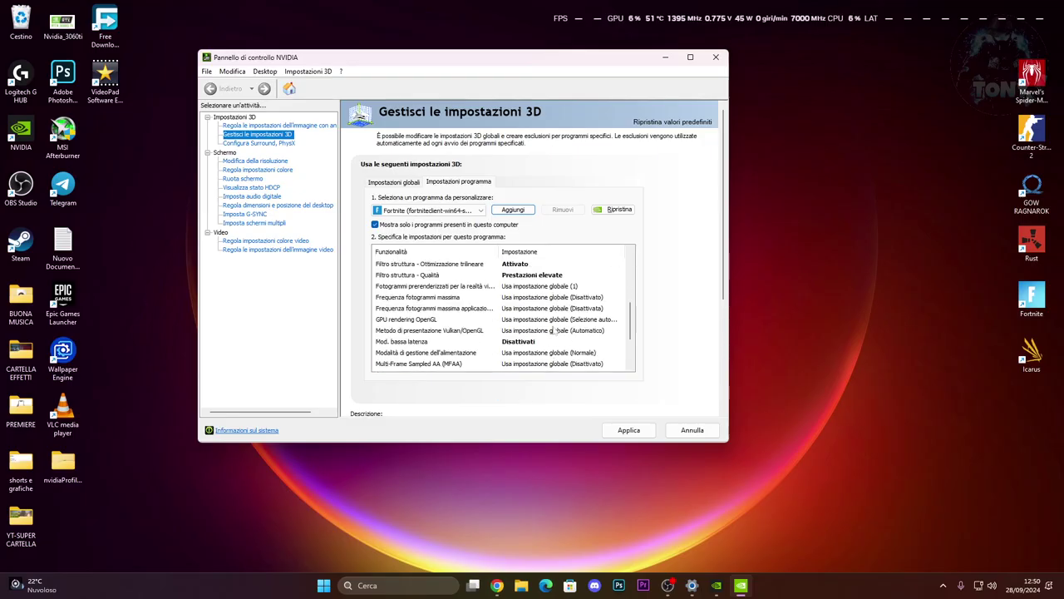
{"action": "left_click", "coordinate": [516, 277]}
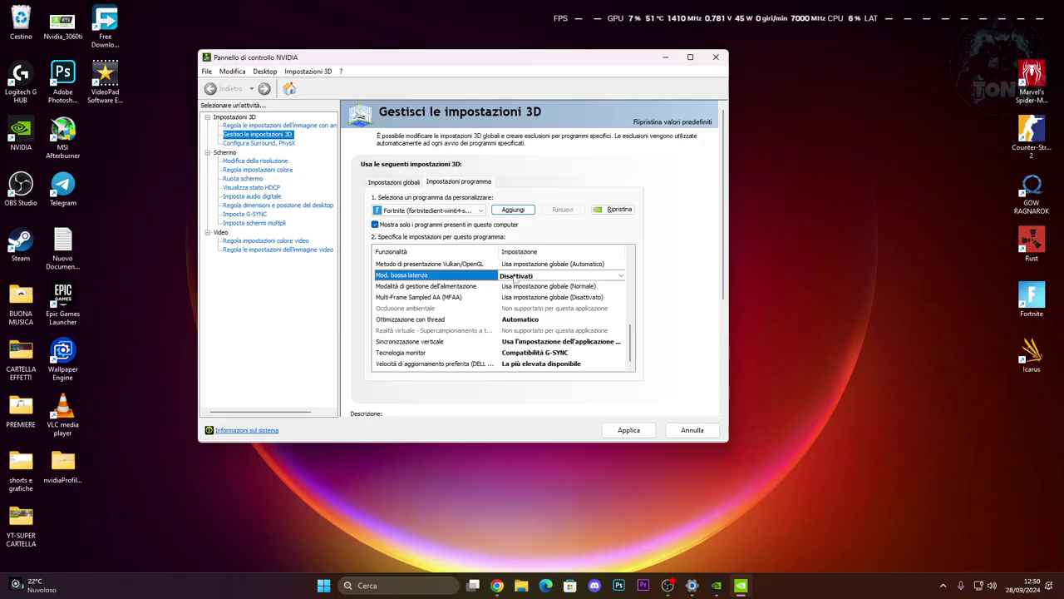
{"action": "left_click", "coordinate": [517, 278]}
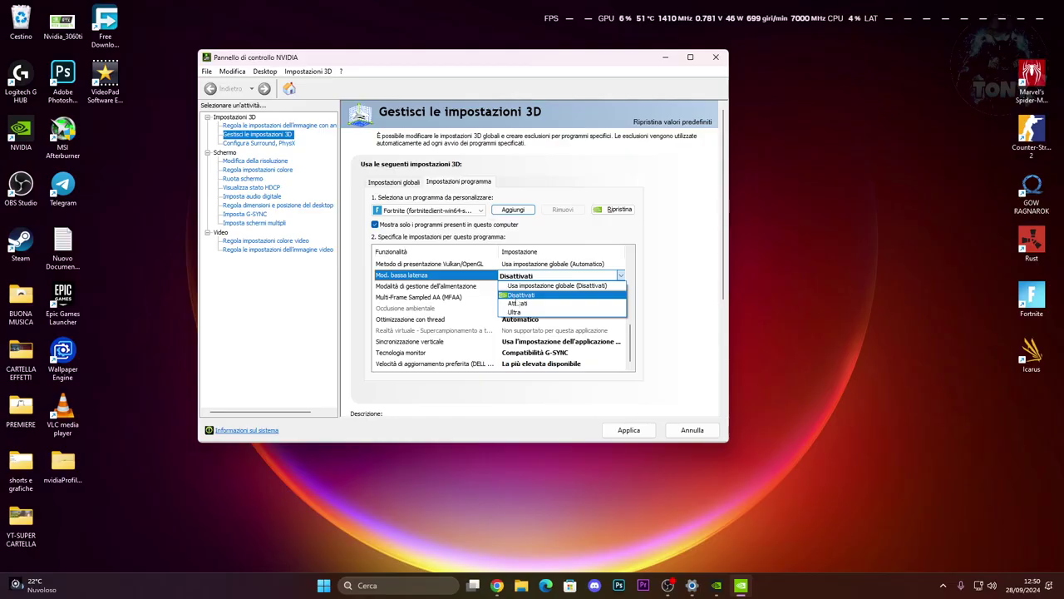
{"action": "left_click", "coordinate": [515, 312]}
{"action": "scroll", "coordinate": [523, 319], "scroll_direction": "down", "scroll_amount": 3}
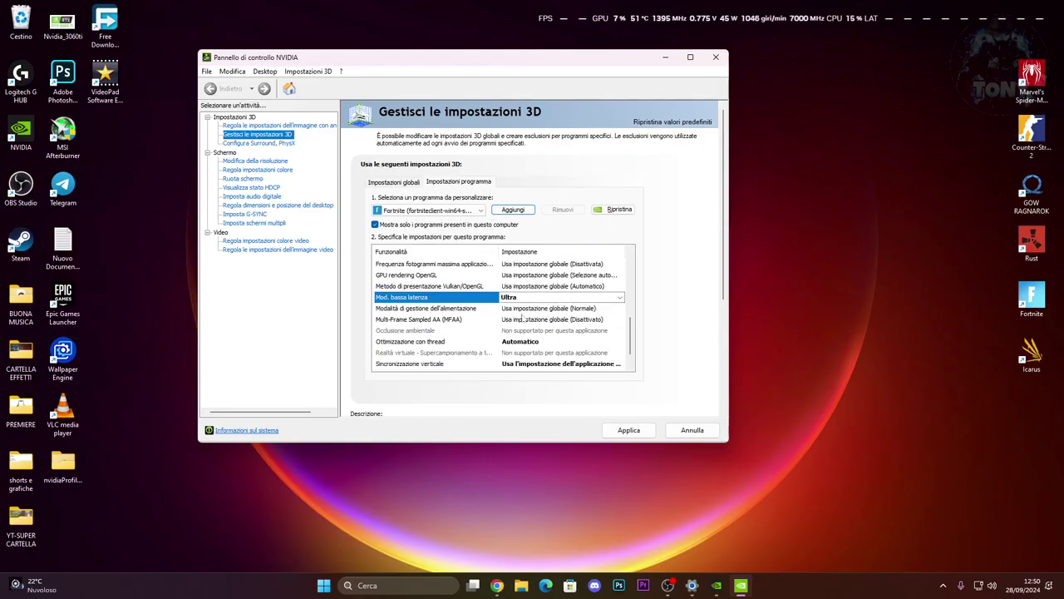
{"action": "left_click", "coordinate": [629, 430]}
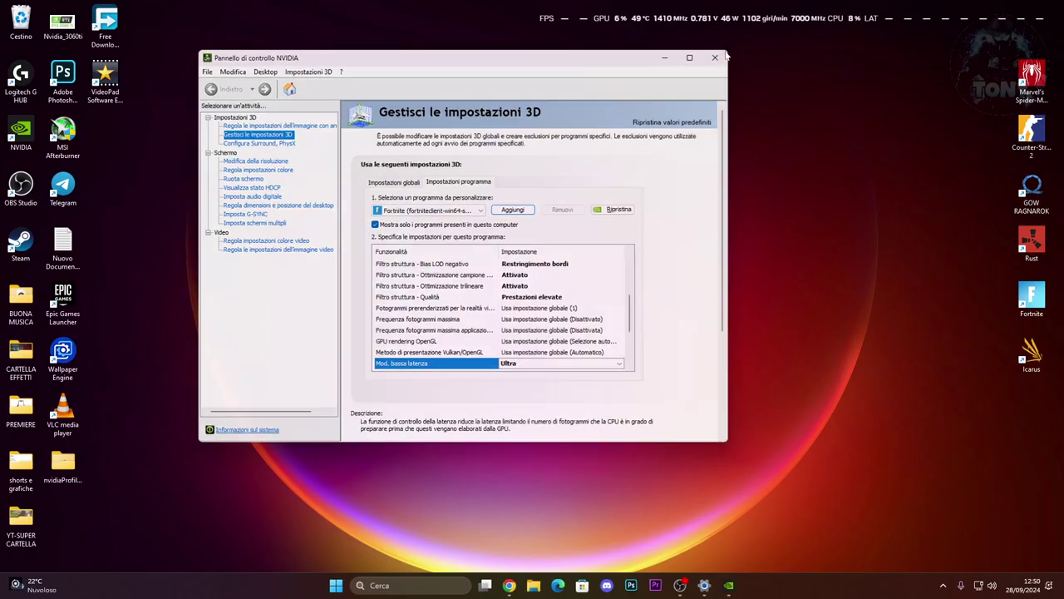
{"action": "left_click", "coordinate": [716, 57]}
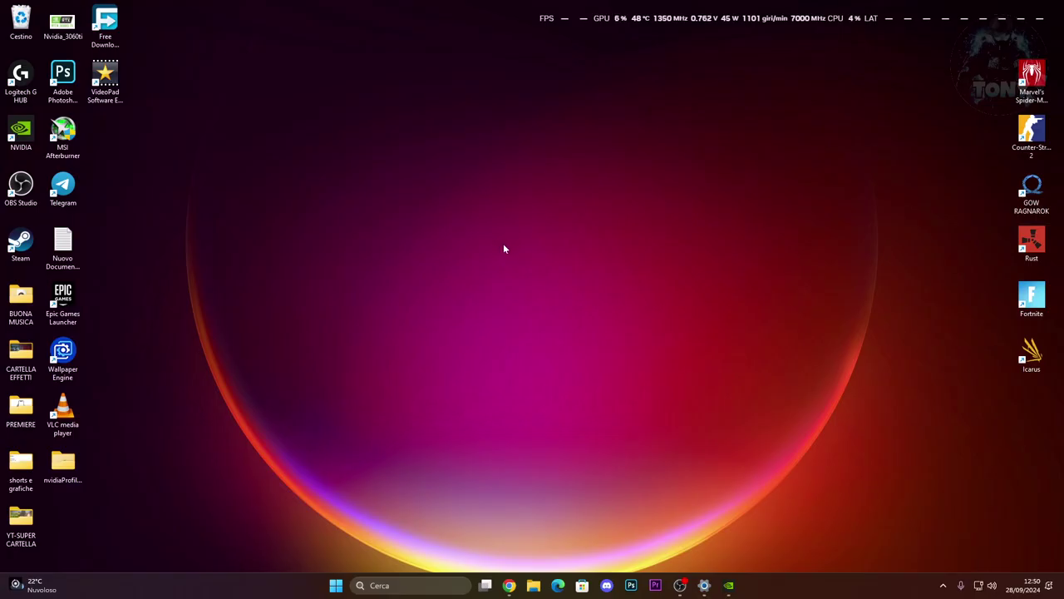
Step: Move the nvidiaProfileInspector folder to an empty area of the desktop and open it
{"action": "left_click", "coordinate": [60, 476]}
{"action": "left_click_drag", "start_coordinate": [60, 476], "coordinate": [313, 256]}
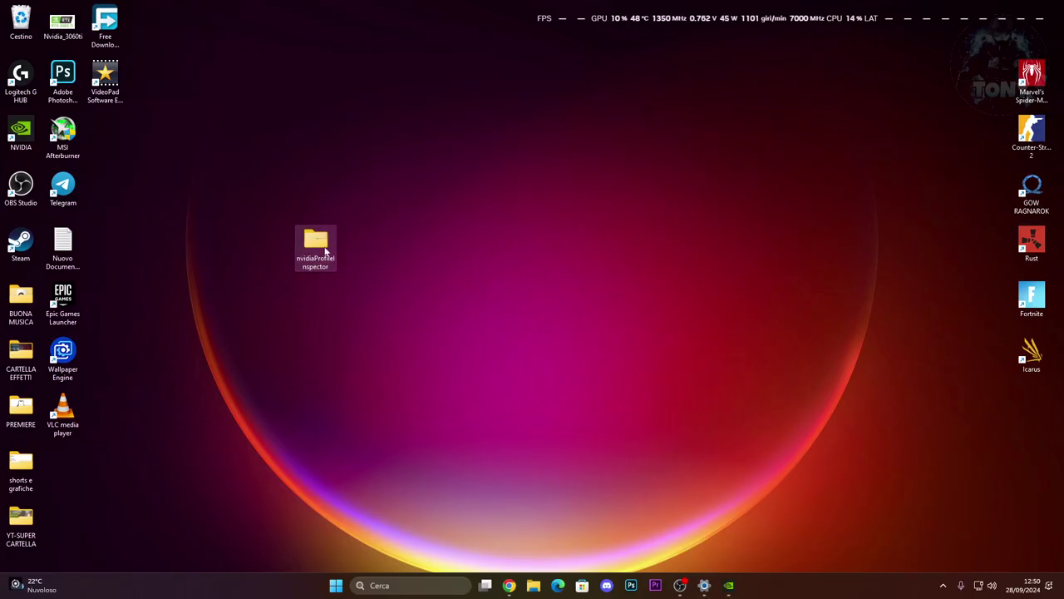
{"action": "double_click", "coordinate": [326, 249]}
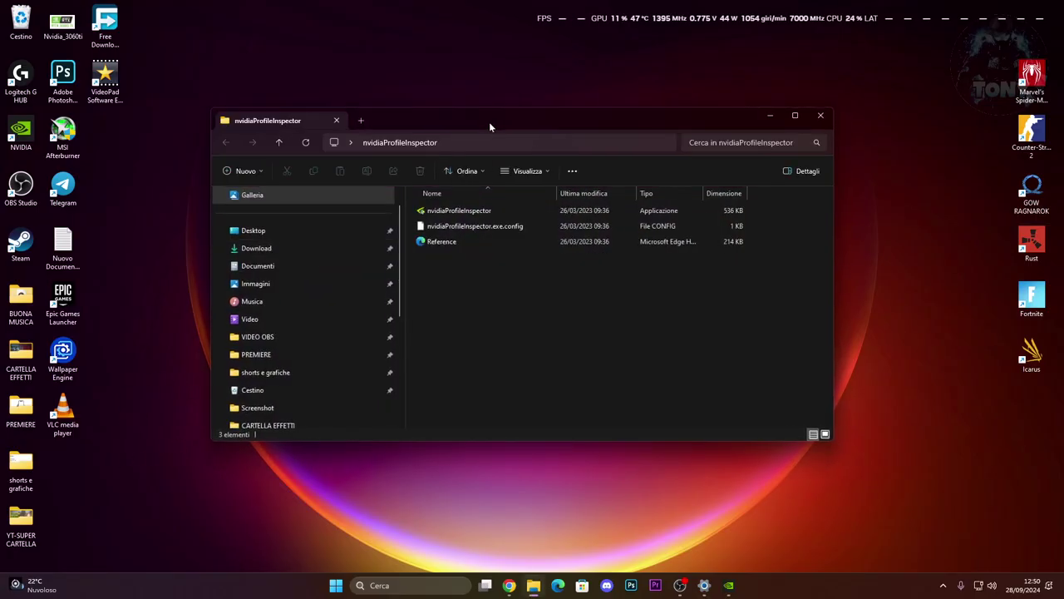
Step: Run the nvidiaProfileInspector application from its folder as administrator
{"action": "left_click_drag", "start_coordinate": [492, 124], "coordinate": [447, 129]}
{"action": "left_click", "coordinate": [439, 211]}
{"action": "right_click", "coordinate": [441, 215]}
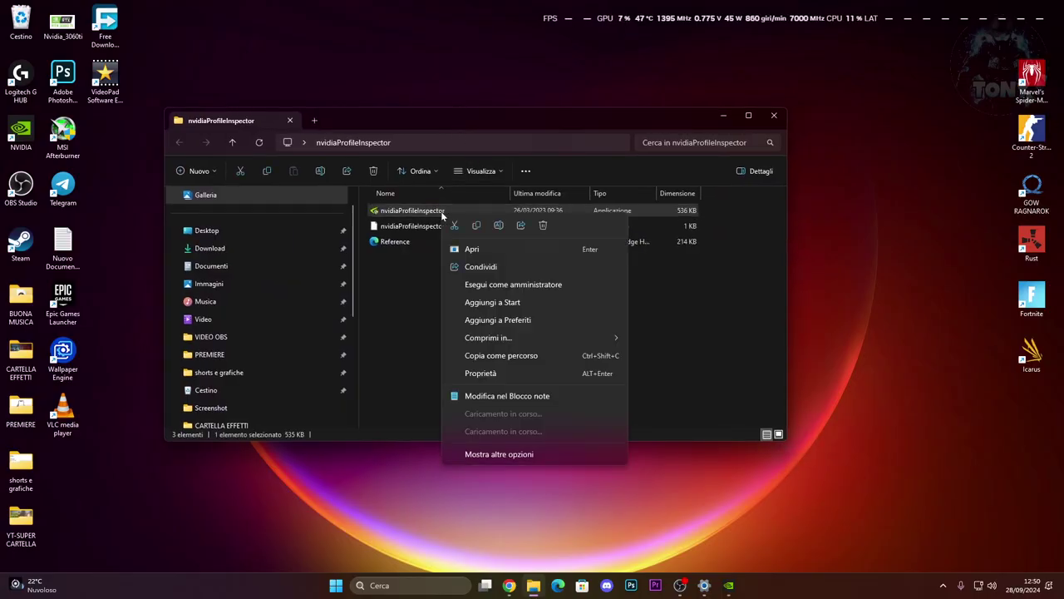
{"action": "left_click", "coordinate": [487, 287]}
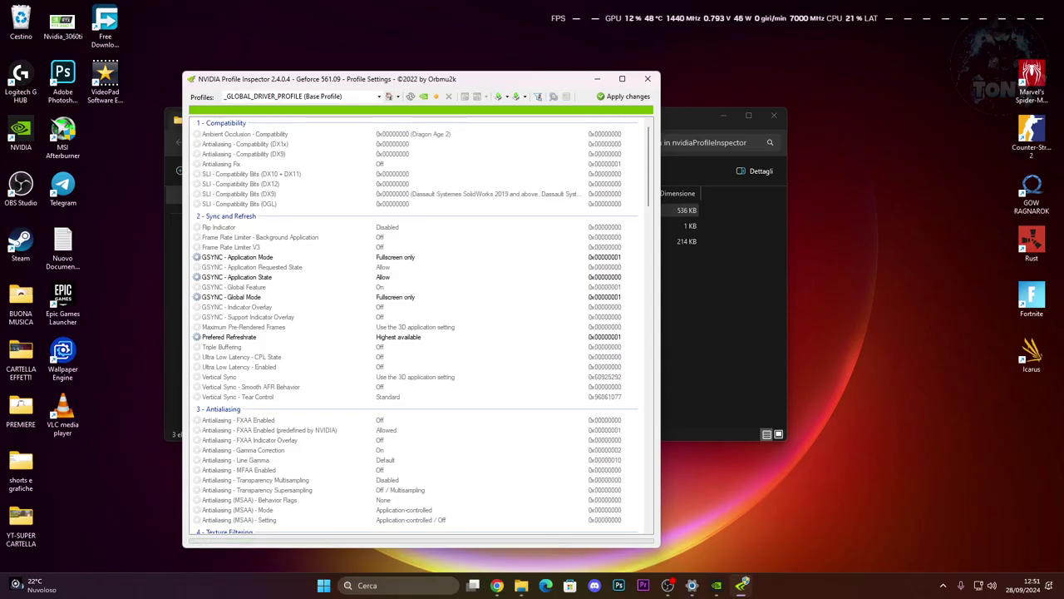
Step: Search Windows for WinRAR and close the search without opening the program
{"action": "left_click", "coordinate": [389, 587]}
{"action": "type", "text": "winraR"}
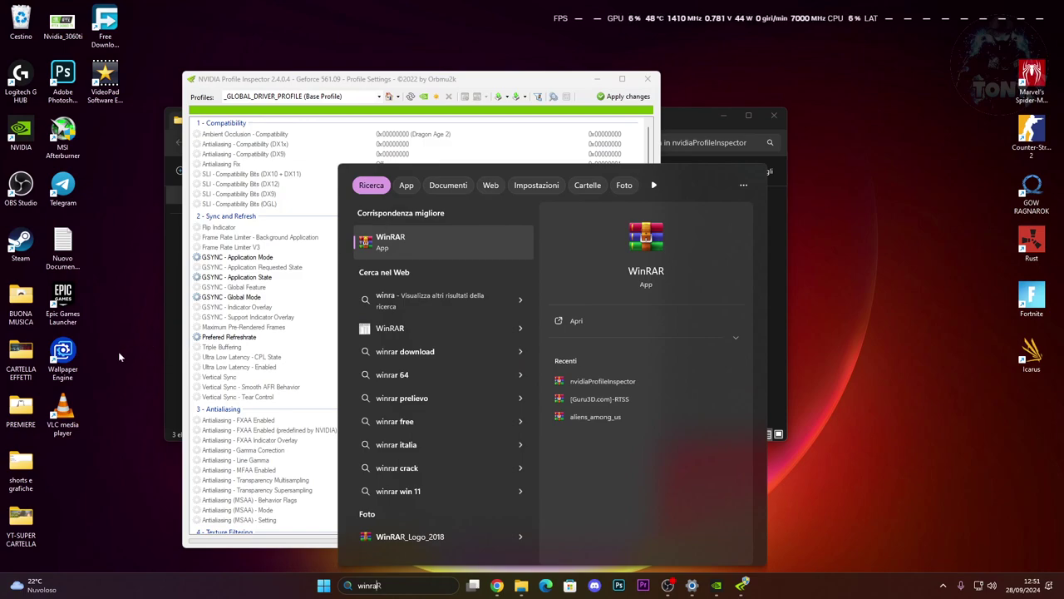
{"action": "left_click", "coordinate": [271, 284]}
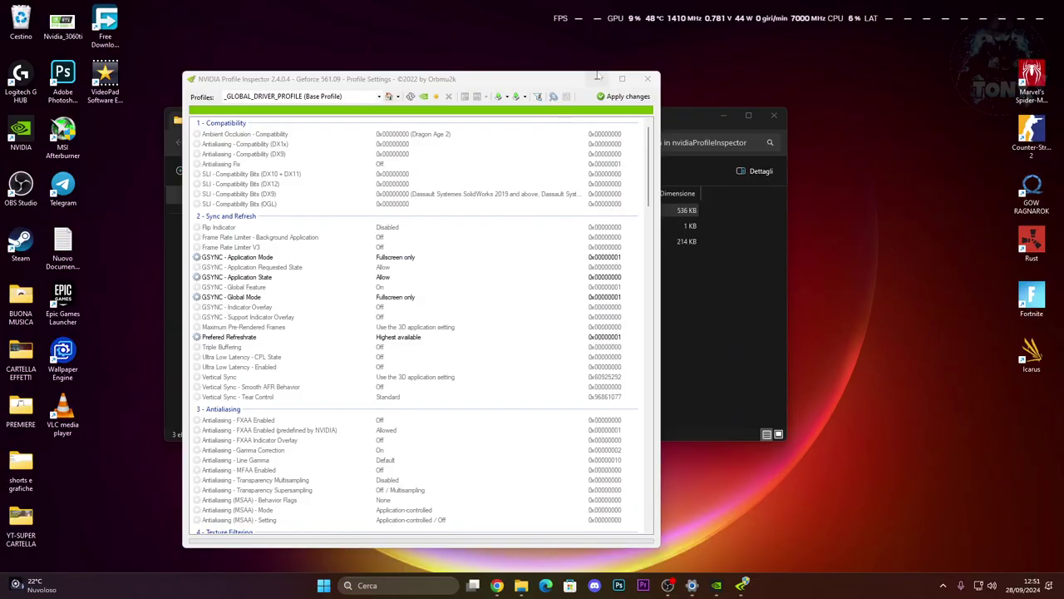
Step: Compress the nvidiaProfileInspector desktop folder into nvidiaProfileInspector.rar with WinRAR and place the archive beside the folder
{"action": "left_click", "coordinate": [597, 79]}
{"action": "left_click_drag", "start_coordinate": [404, 126], "coordinate": [655, 263]}
{"action": "right_click", "coordinate": [310, 243]}
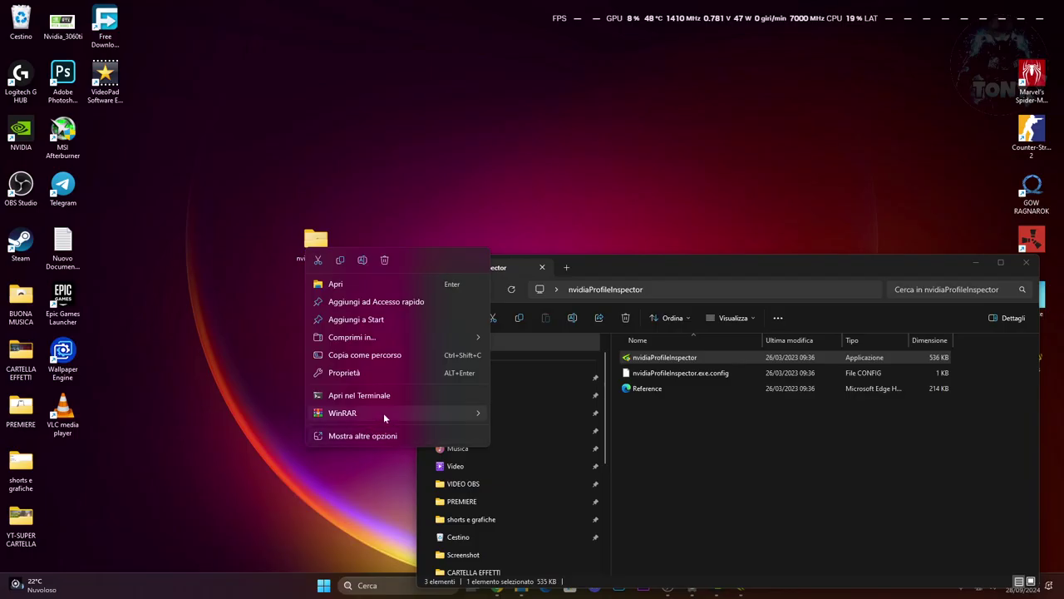
{"action": "mouse_move", "coordinate": [383, 413]}
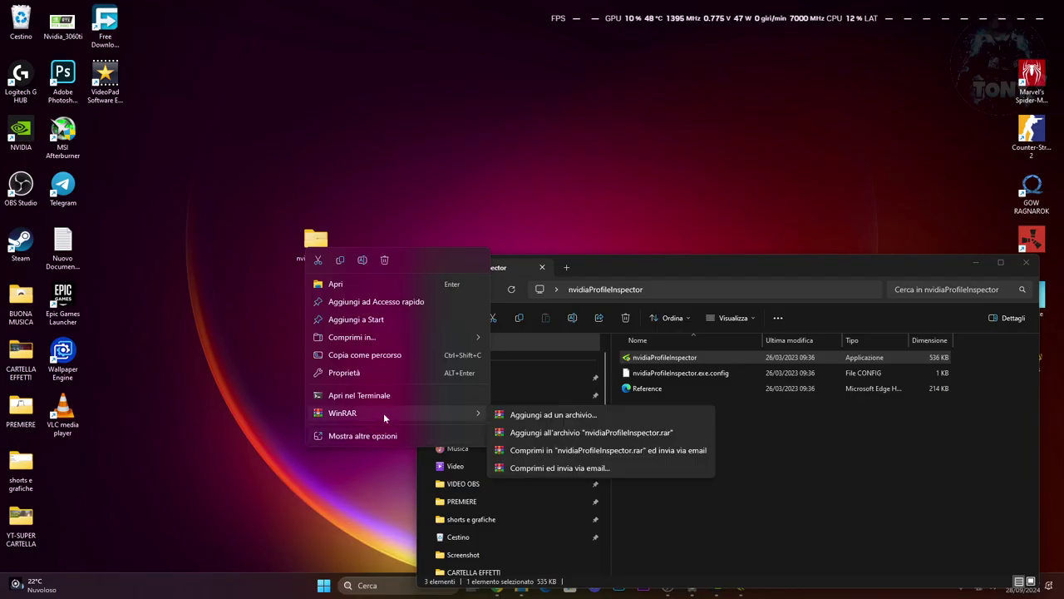
{"action": "left_click", "coordinate": [558, 433]}
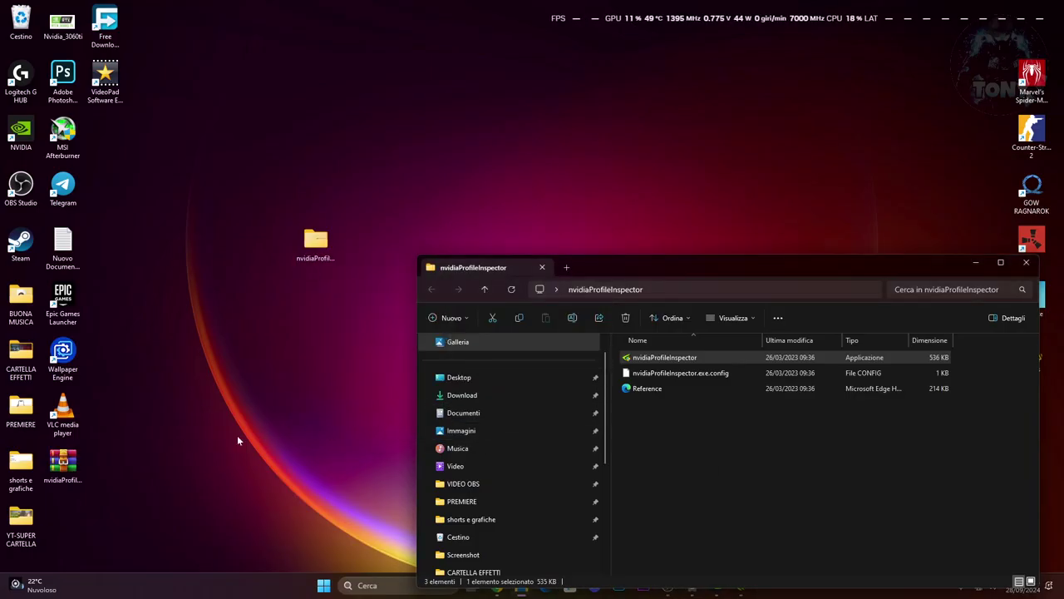
{"action": "left_click_drag", "start_coordinate": [62, 466], "coordinate": [270, 254]}
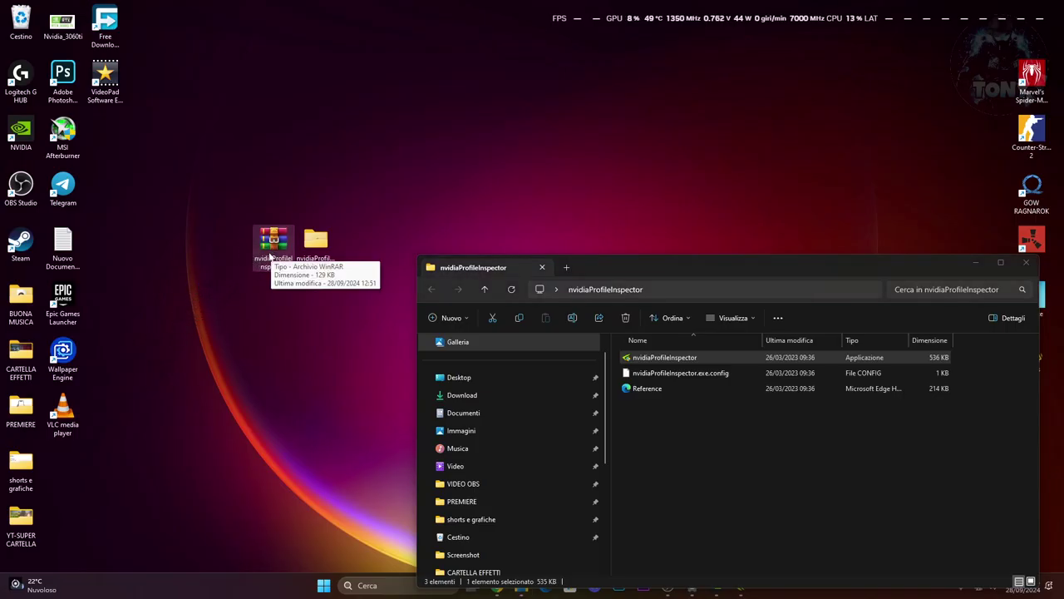
Step: Extract the nvidiaProfileInspector archive into the nvidiaProfileInspector folder with WinRAR, and close the folder window
{"action": "right_click", "coordinate": [274, 241]}
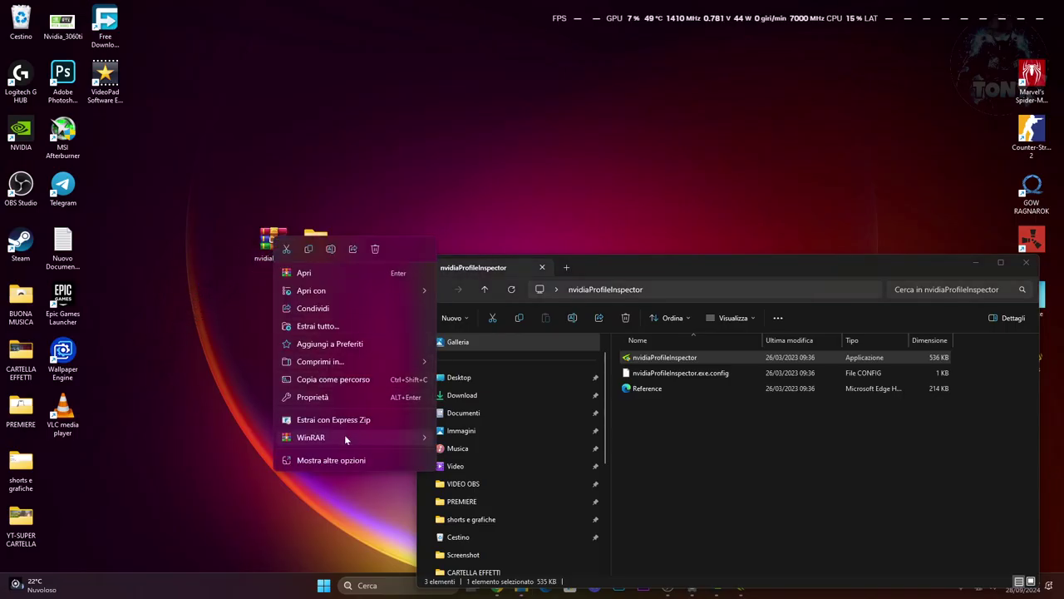
{"action": "mouse_move", "coordinate": [344, 434]}
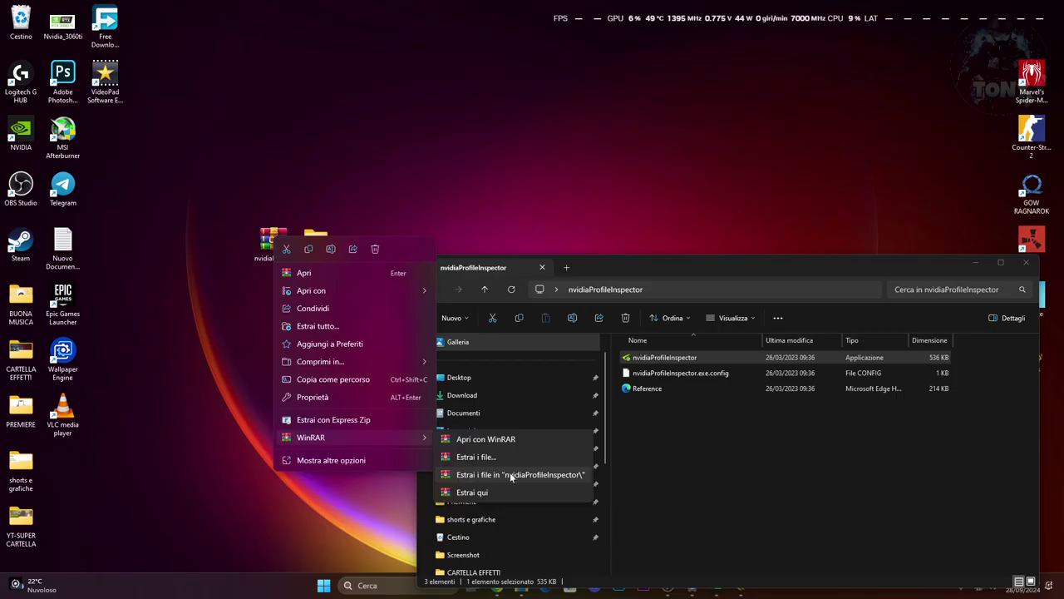
{"action": "left_click", "coordinate": [557, 476]}
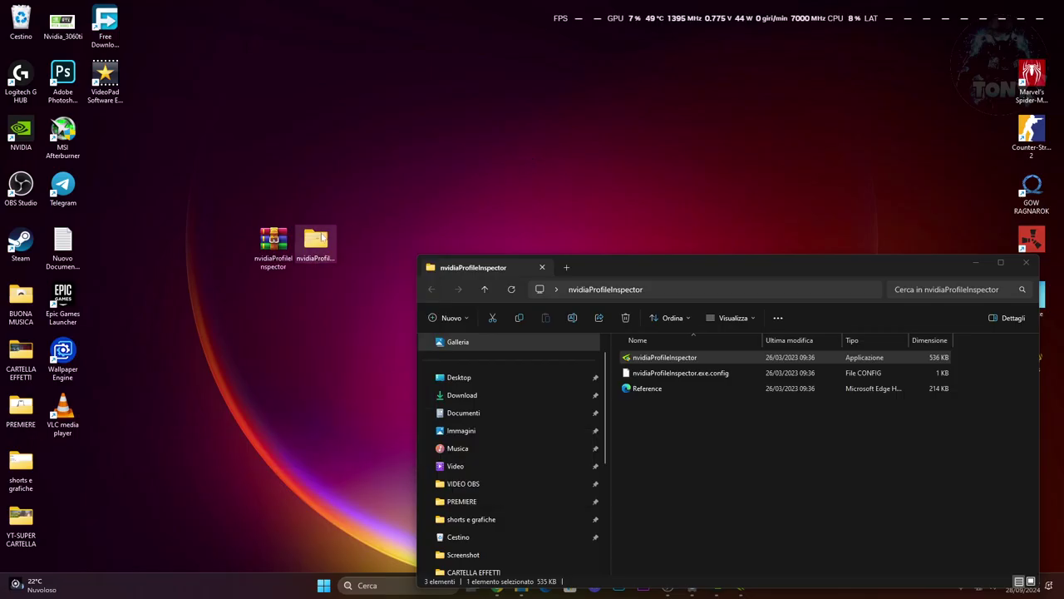
{"action": "left_click_drag", "start_coordinate": [619, 270], "coordinate": [380, 141]}
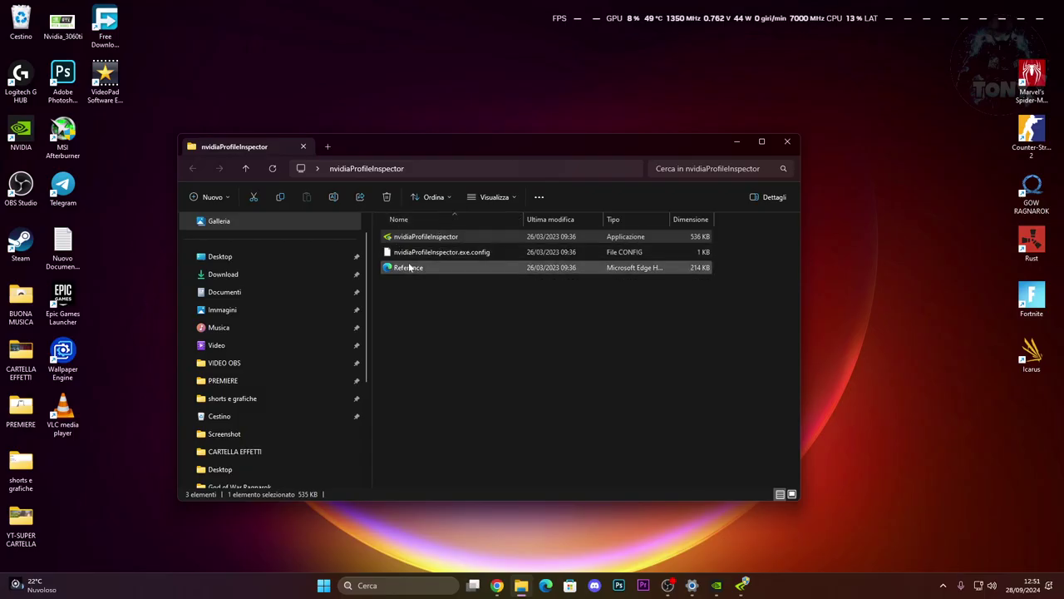
{"action": "left_click", "coordinate": [788, 138]}
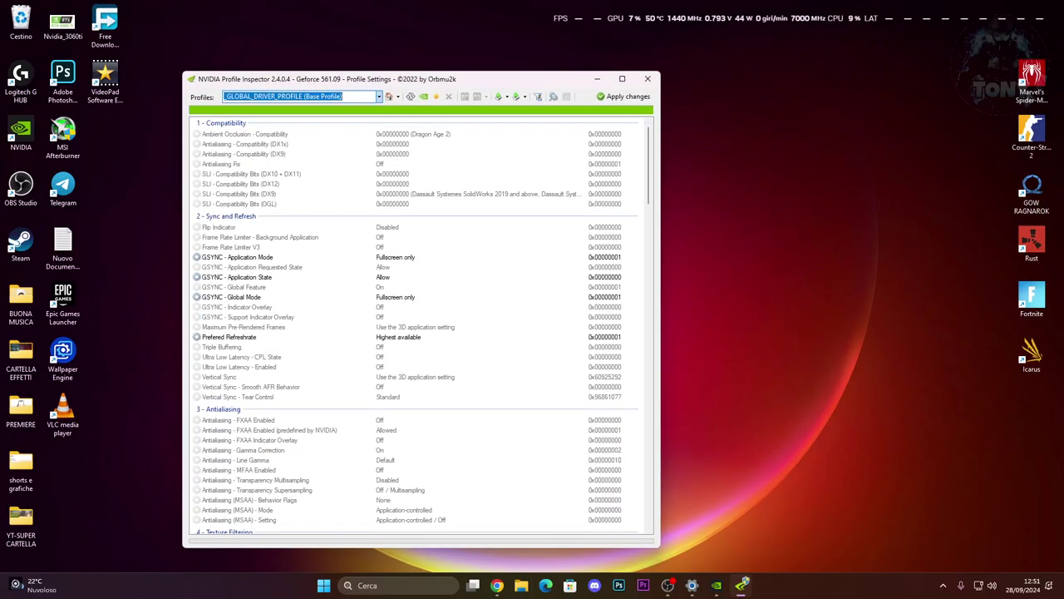
Step: Switch to NVIDIA Profile Inspector, load the Fortnite profile and maximize the window
{"action": "type", "text": "fortni"}
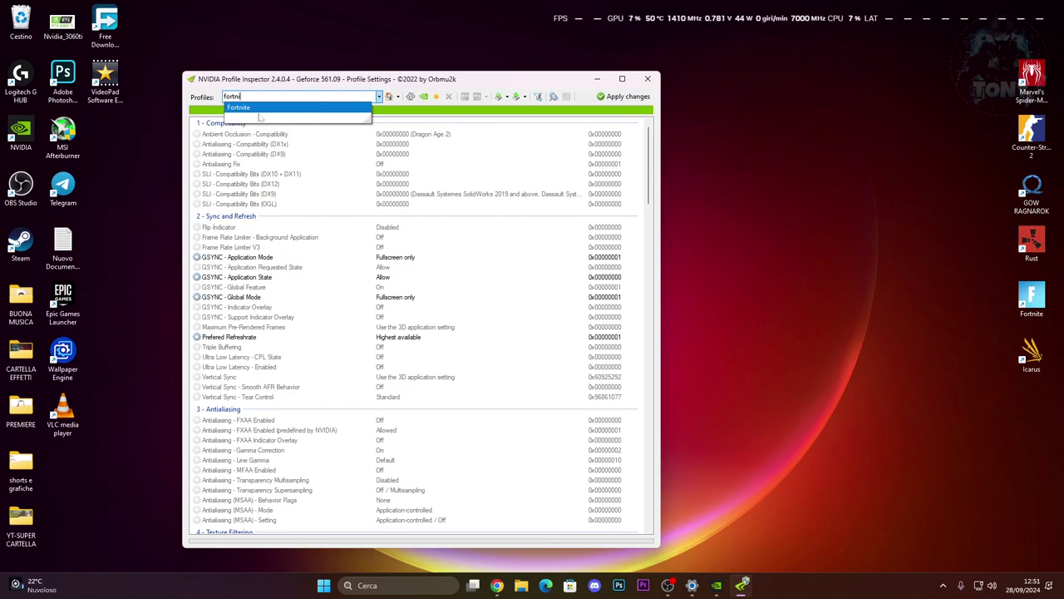
{"action": "left_click", "coordinate": [249, 108]}
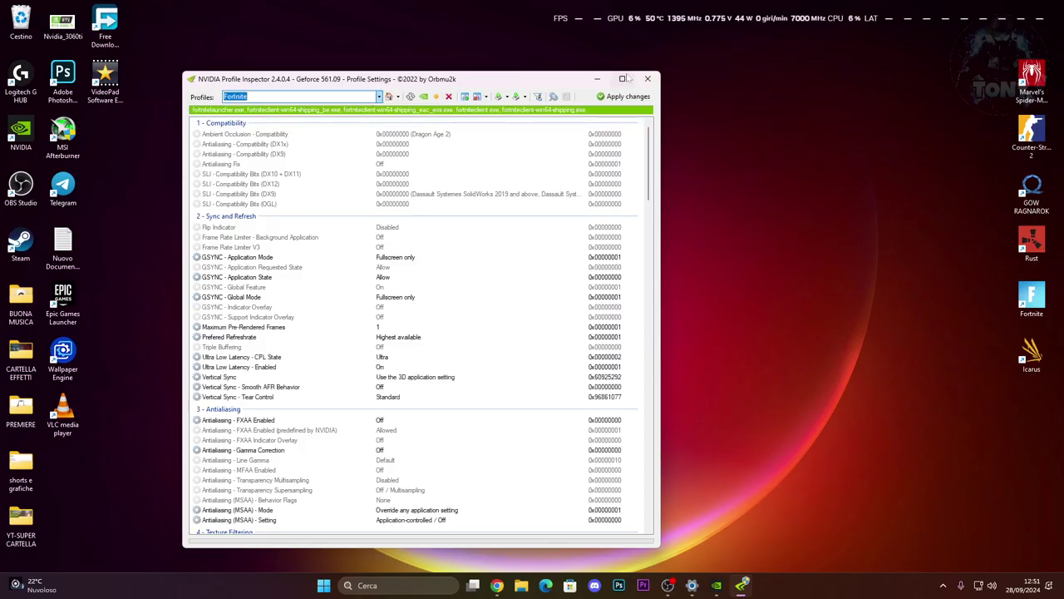
{"action": "left_click", "coordinate": [624, 79]}
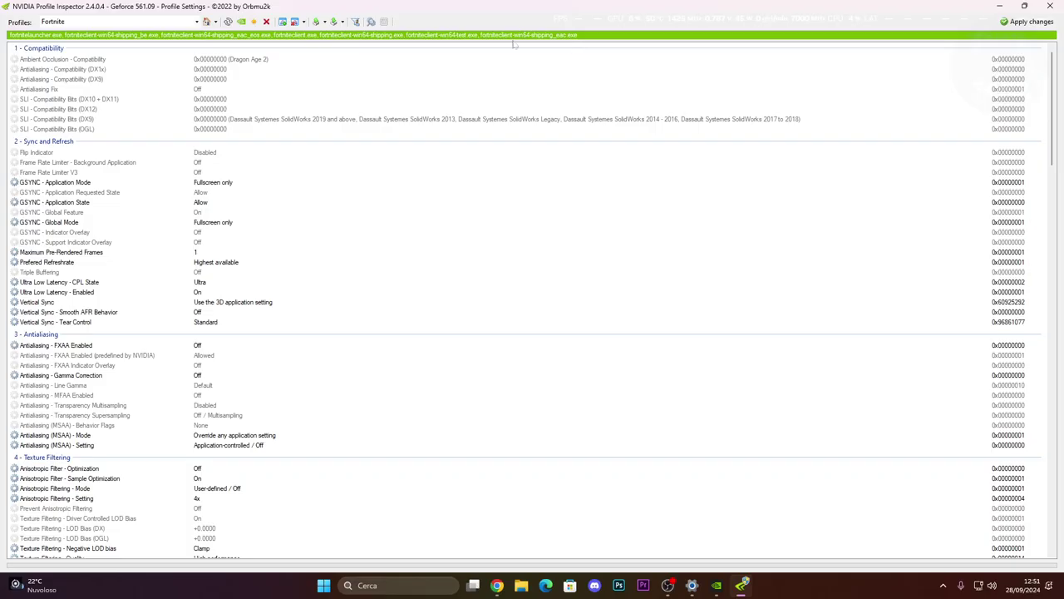
Step: Review the Fortnite profile's settings from the Compatibility section through the Stereo section
{"action": "scroll", "coordinate": [394, 289], "scroll_direction": "down", "scroll_amount": 3}
{"action": "scroll", "coordinate": [394, 288], "scroll_direction": "down", "scroll_amount": 4}
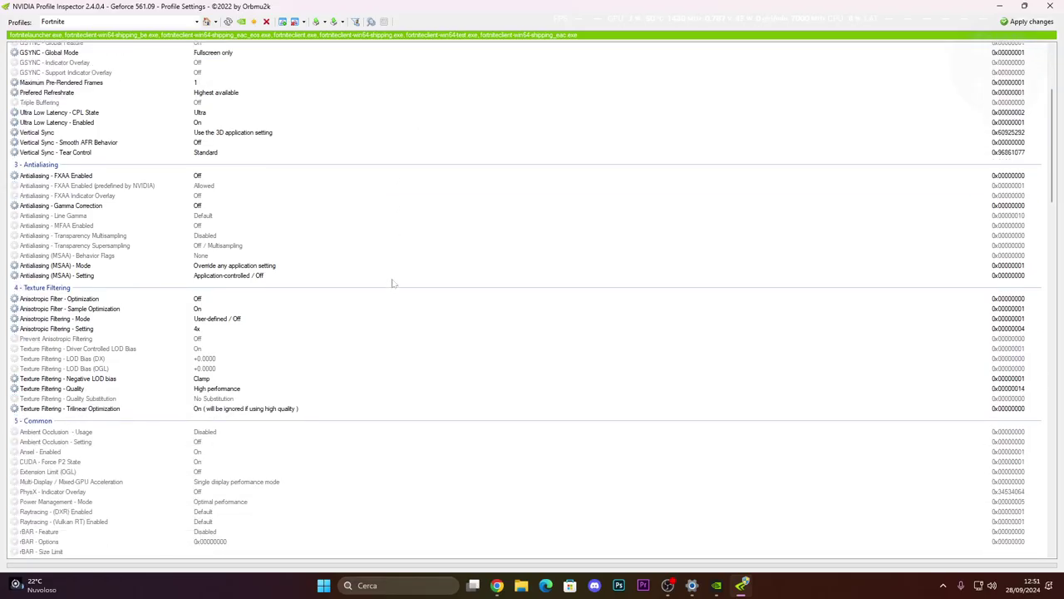
{"action": "scroll", "coordinate": [394, 283], "scroll_direction": "down", "scroll_amount": 3}
{"action": "scroll", "coordinate": [394, 283], "scroll_direction": "up", "scroll_amount": 7}
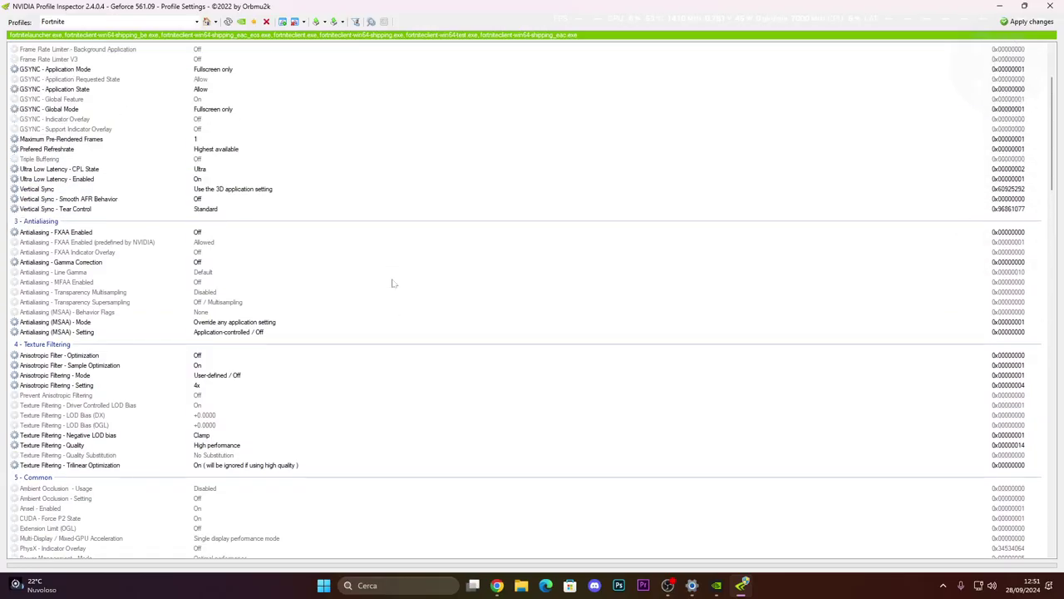
{"action": "scroll", "coordinate": [394, 283], "scroll_direction": "down", "scroll_amount": 6}
{"action": "scroll", "coordinate": [394, 284], "scroll_direction": "down", "scroll_amount": 6}
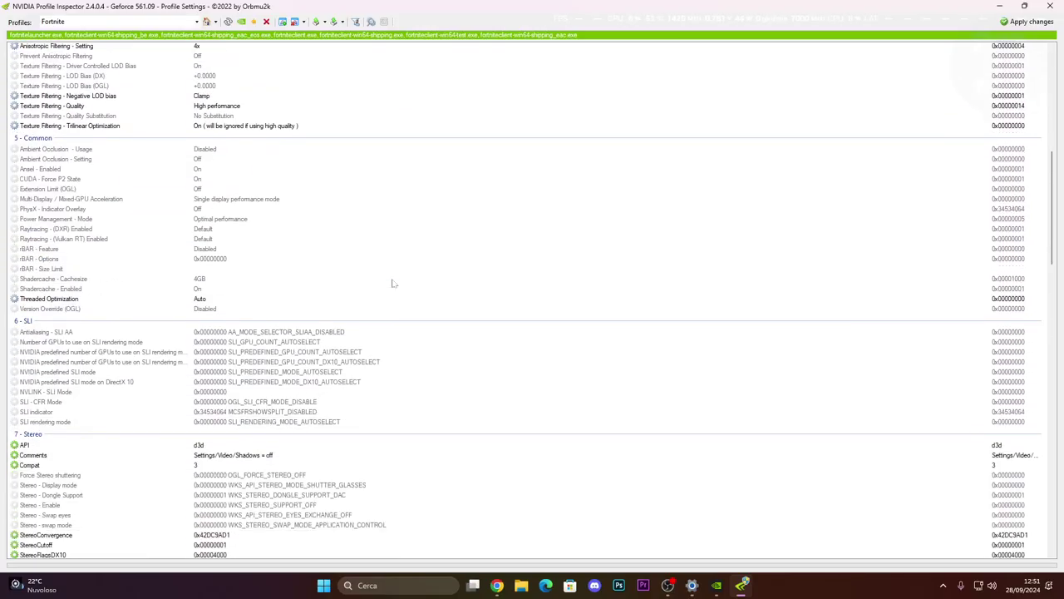
{"action": "scroll", "coordinate": [394, 284], "scroll_direction": "up", "scroll_amount": 4}
{"action": "scroll", "coordinate": [394, 284], "scroll_direction": "up", "scroll_amount": 11}
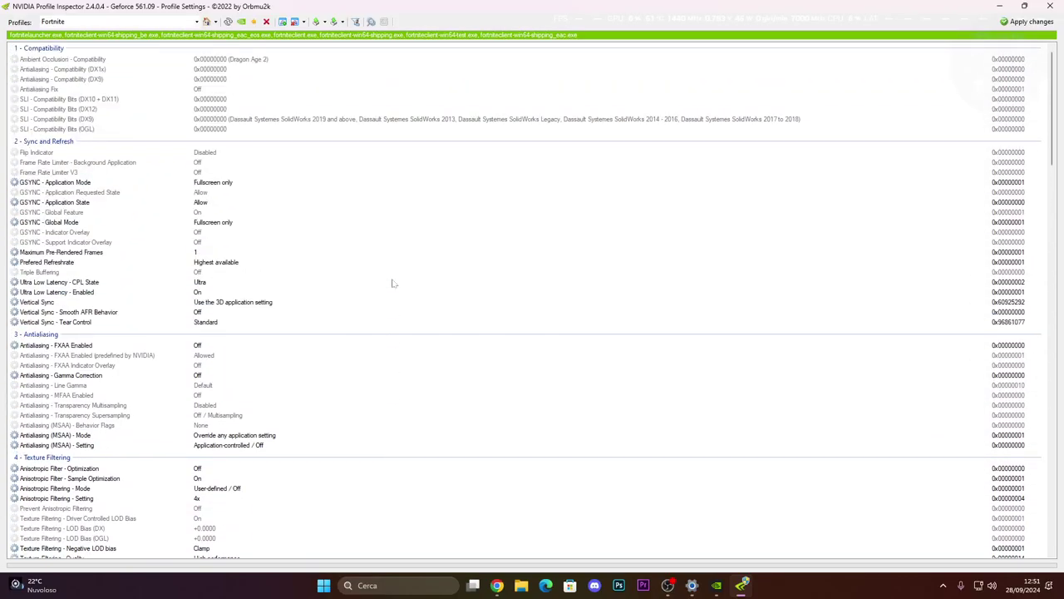
Step: Set Antialiasing - Transparency Supersampling to 0x00000008 AA_MODE_REPLAY_MODE_ALL in the Fortnite profile
{"action": "scroll", "coordinate": [394, 284], "scroll_direction": "down", "scroll_amount": 4}
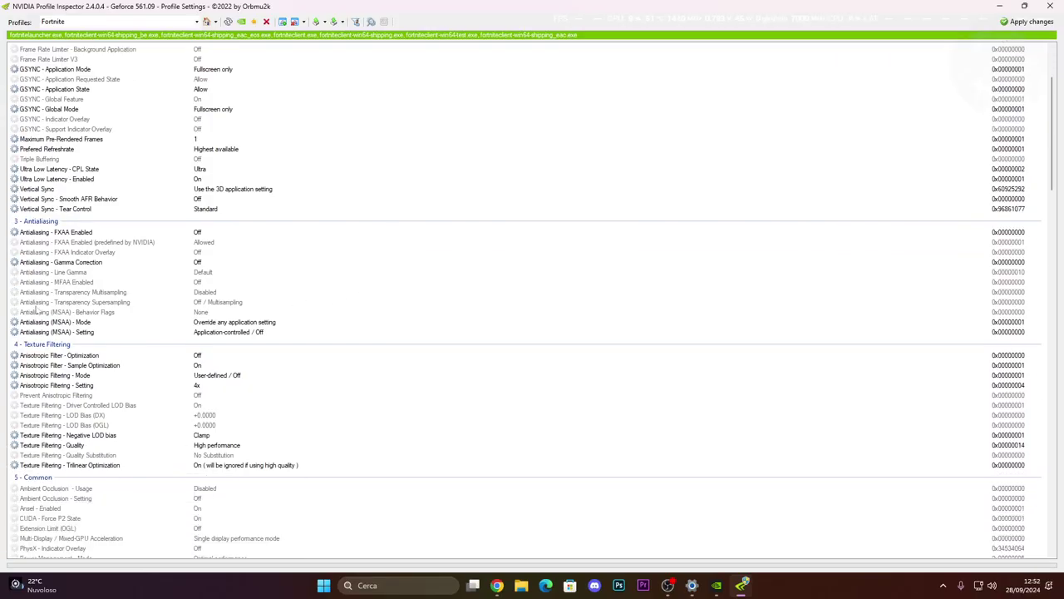
{"action": "left_click", "coordinate": [234, 304]}
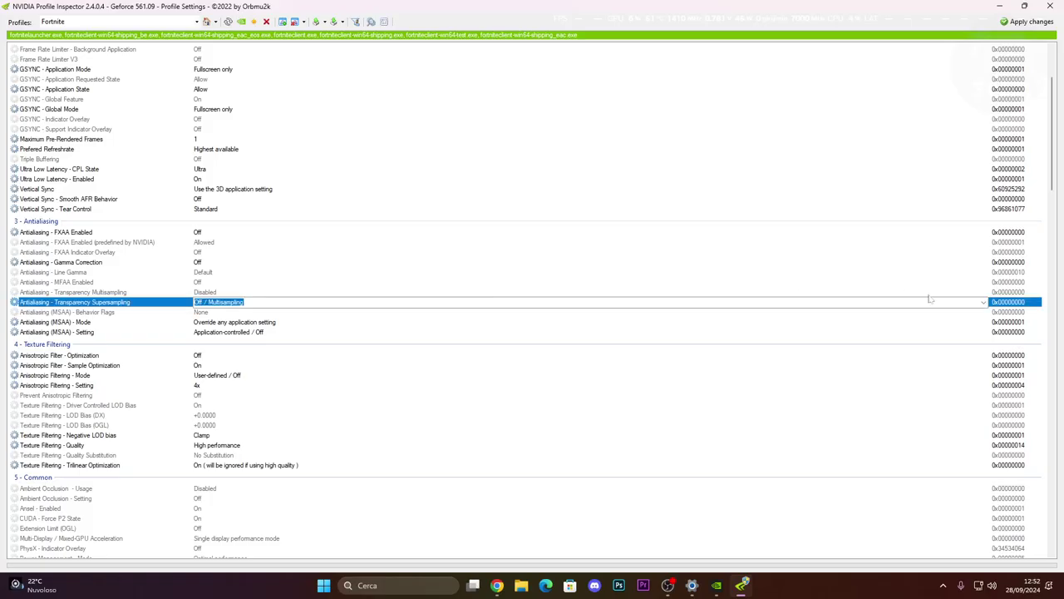
{"action": "left_click", "coordinate": [990, 303]}
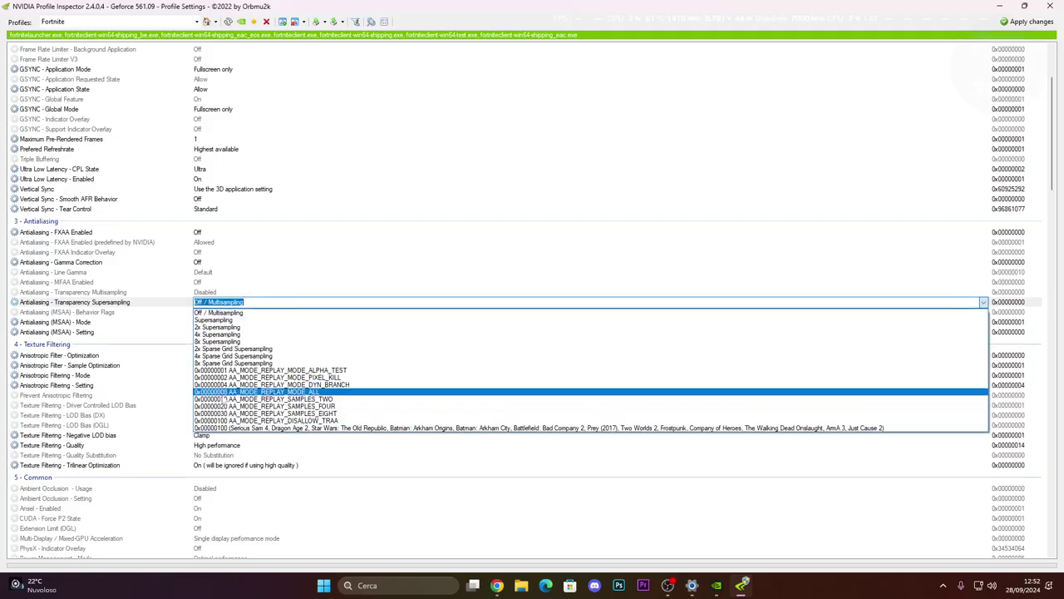
{"action": "left_click", "coordinate": [219, 398]}
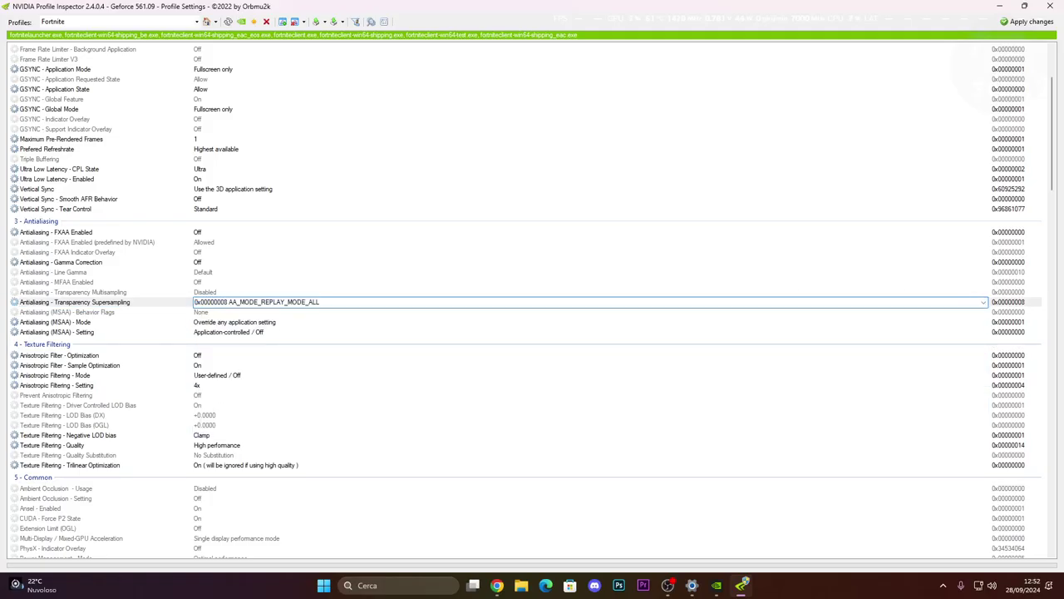
Step: Set Texture Filtering - LOD Bias (DX) to +2.7500 in the Fortnite profile
{"action": "left_click", "coordinate": [153, 417]}
{"action": "left_click", "coordinate": [984, 414]}
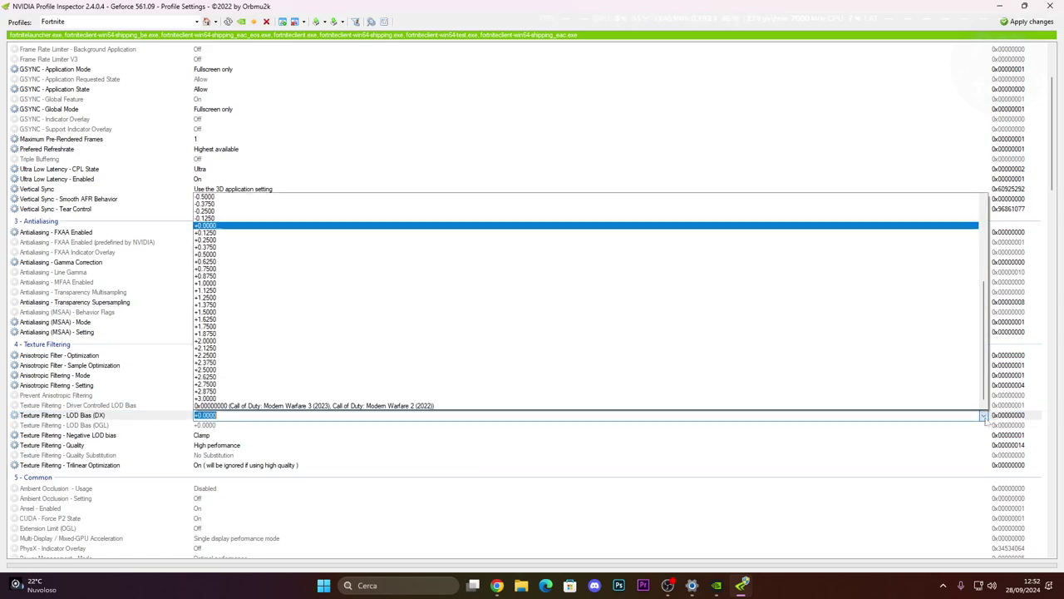
{"action": "left_click", "coordinate": [215, 386]}
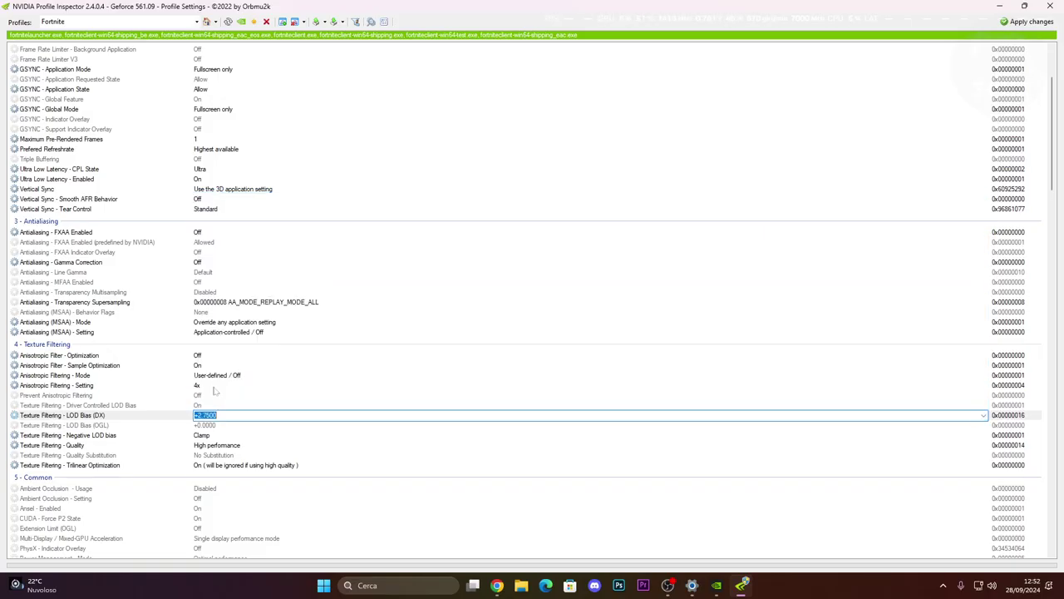
Step: Set Texture Filtering - LOD Bias (OGL) to +2.7500 in the Fortnite profile
{"action": "left_click", "coordinate": [306, 434]}
{"action": "left_click", "coordinate": [985, 425]}
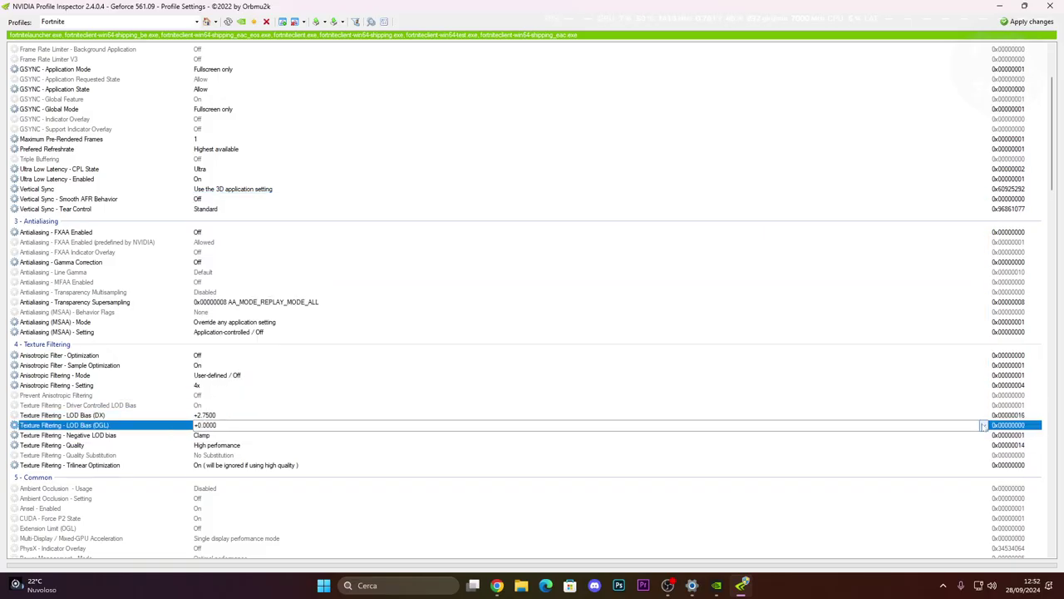
{"action": "left_click", "coordinate": [983, 425]}
{"action": "scroll", "coordinate": [215, 403], "scroll_direction": "down", "scroll_amount": 1}
{"action": "scroll", "coordinate": [214, 402], "scroll_direction": "down", "scroll_amount": 4}
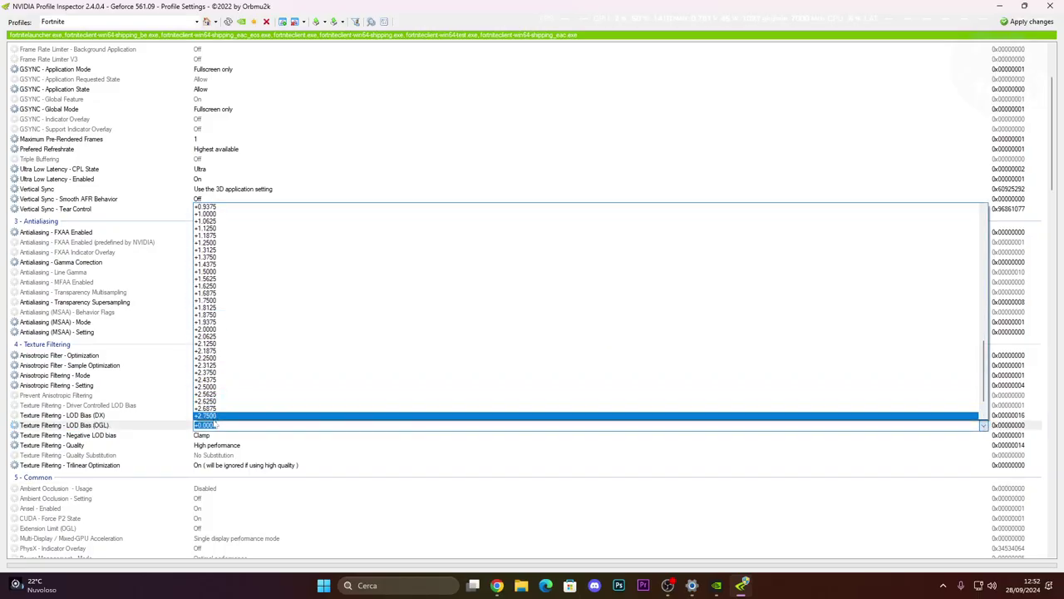
{"action": "left_click", "coordinate": [213, 420]}
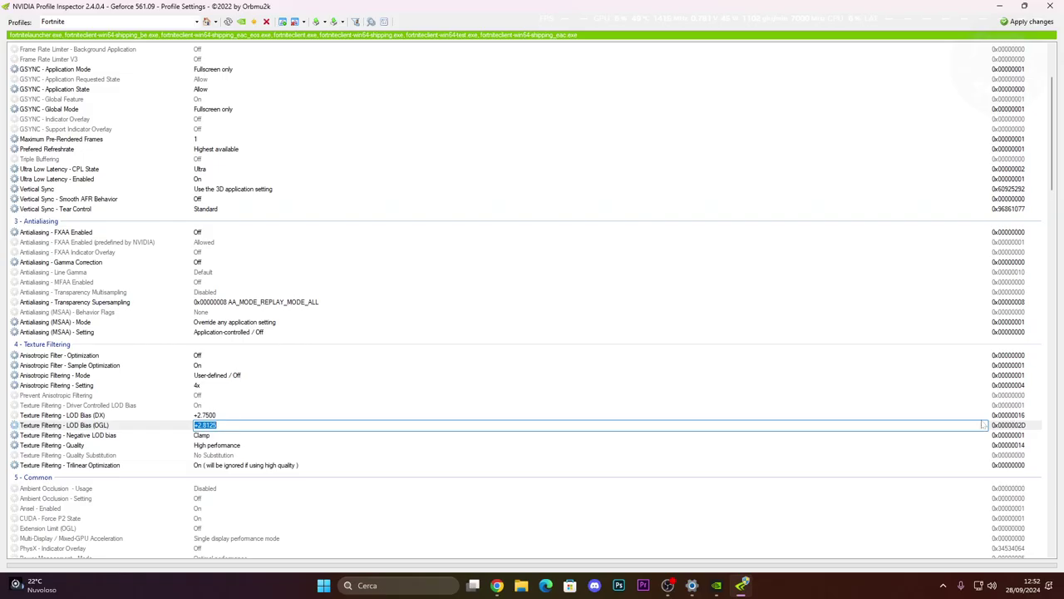
{"action": "left_click", "coordinate": [984, 425]}
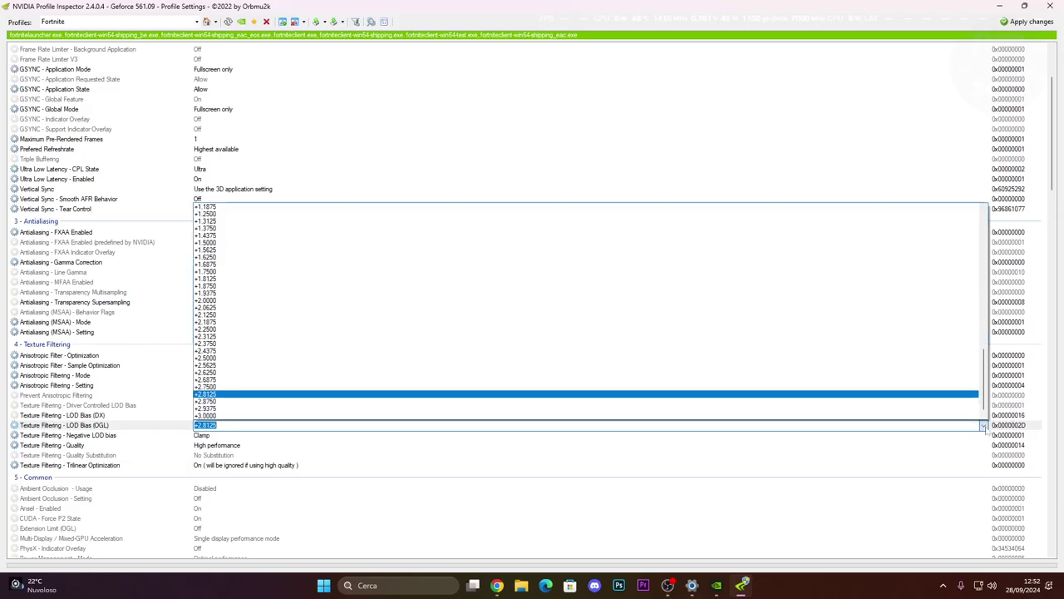
{"action": "left_click", "coordinate": [271, 388]}
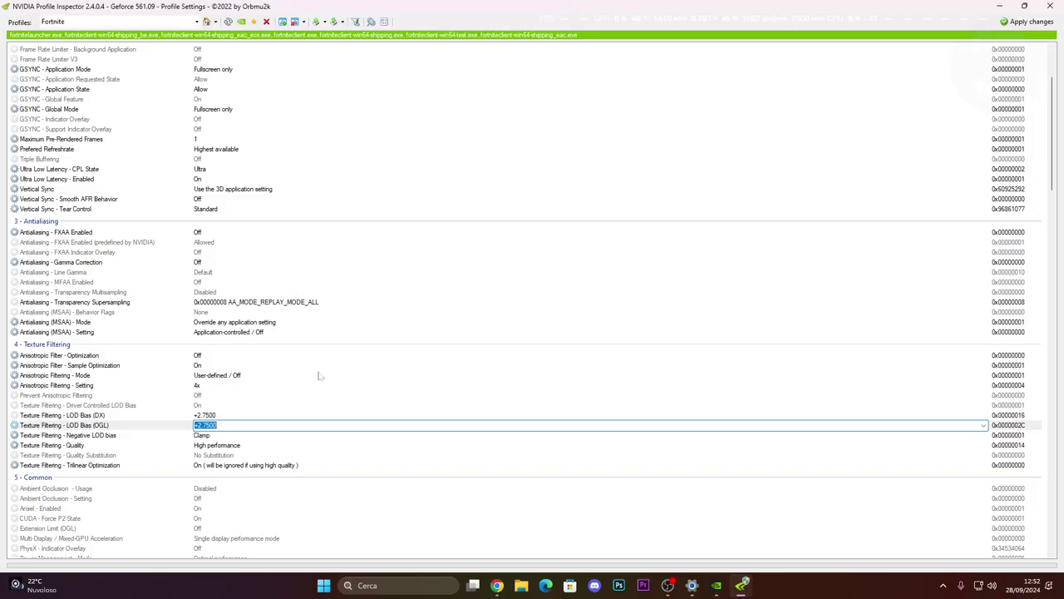
Step: Apply the changes to the Fortnite profile, restore the window to its smaller size and close NVIDIA Profile Inspector
{"action": "left_click", "coordinate": [1025, 29]}
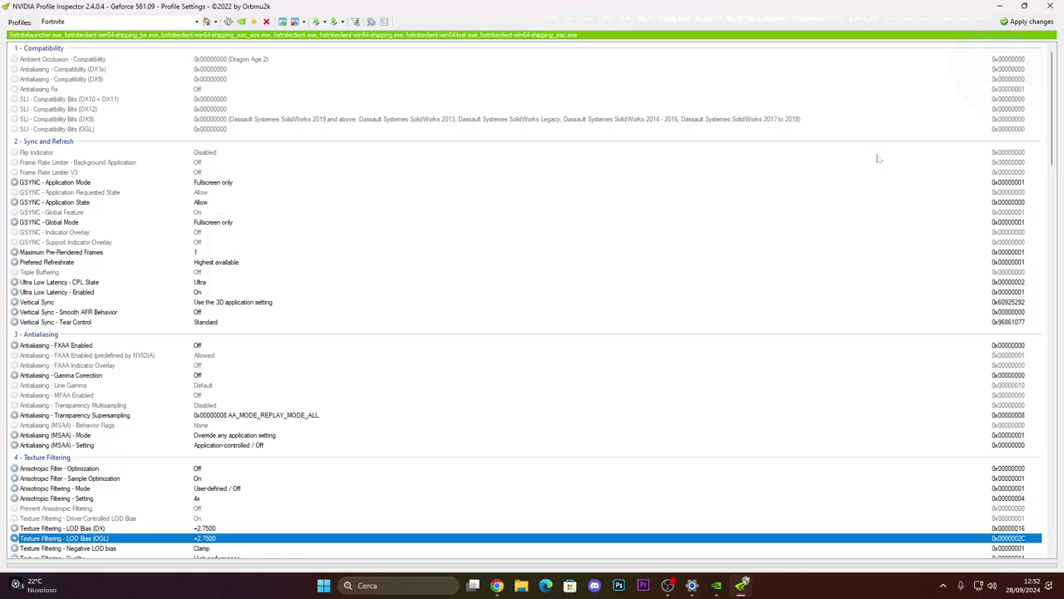
{"action": "left_click", "coordinate": [74, 21]}
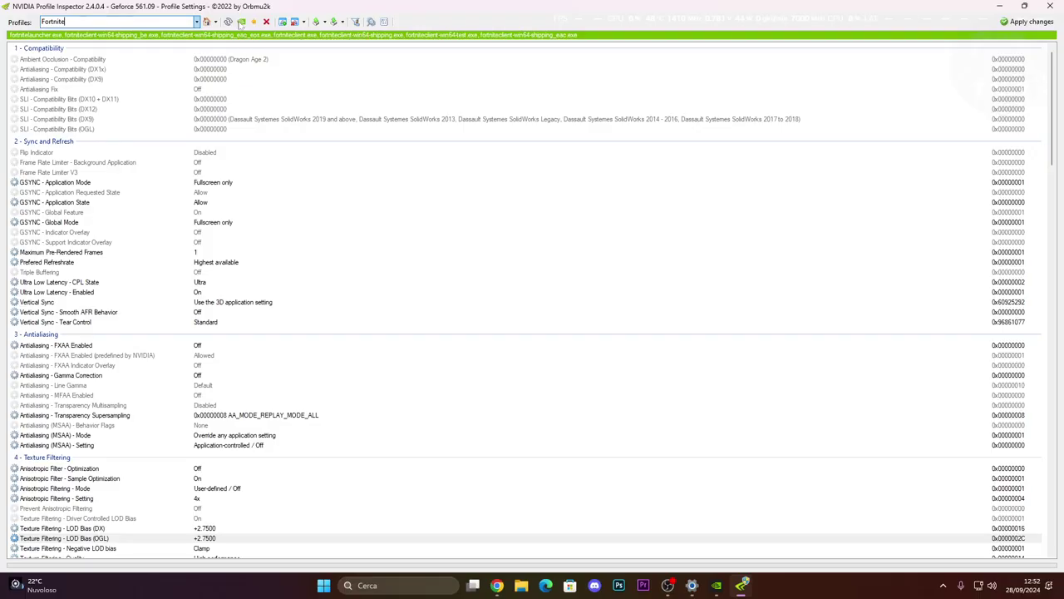
{"action": "double_click", "coordinate": [396, 8]}
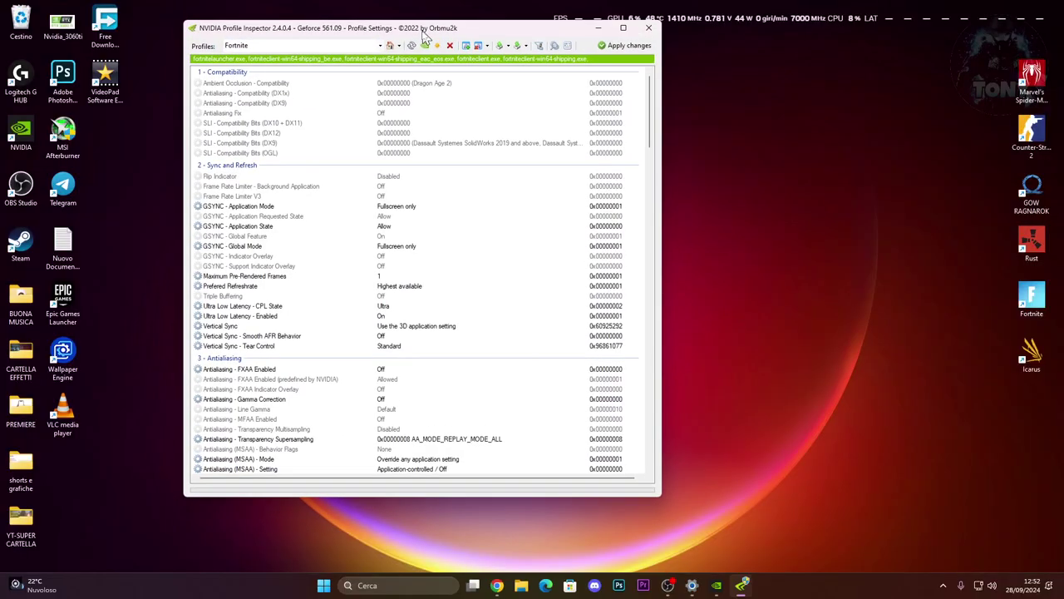
{"action": "left_click", "coordinate": [601, 65]}
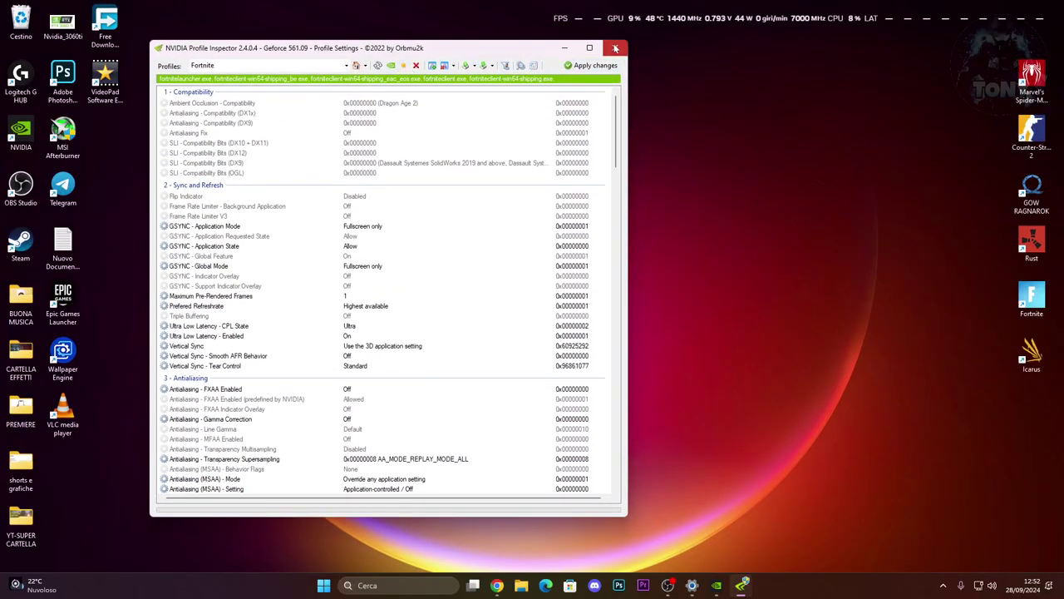
{"action": "left_click", "coordinate": [615, 47]}
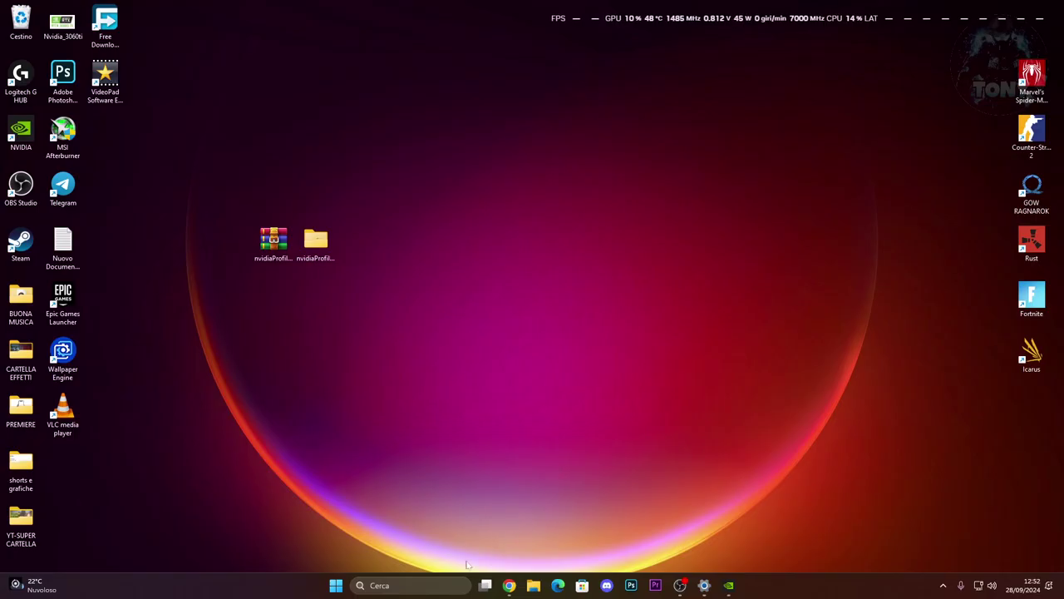
Step: Launch the Epic Games Launcher from the recent apps in Windows search
{"action": "left_click", "coordinate": [418, 587]}
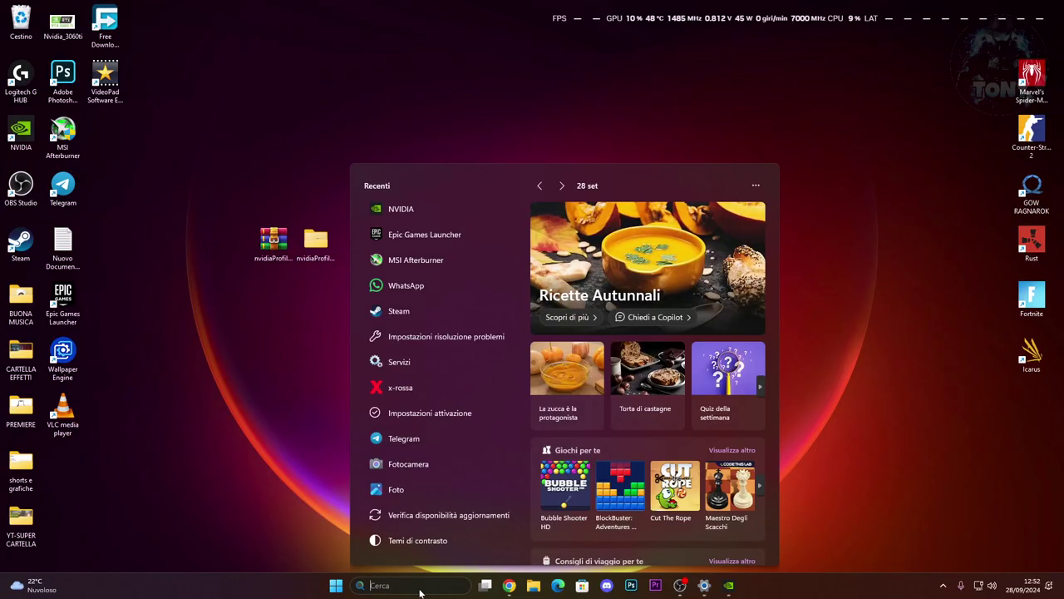
{"action": "left_click", "coordinate": [462, 239]}
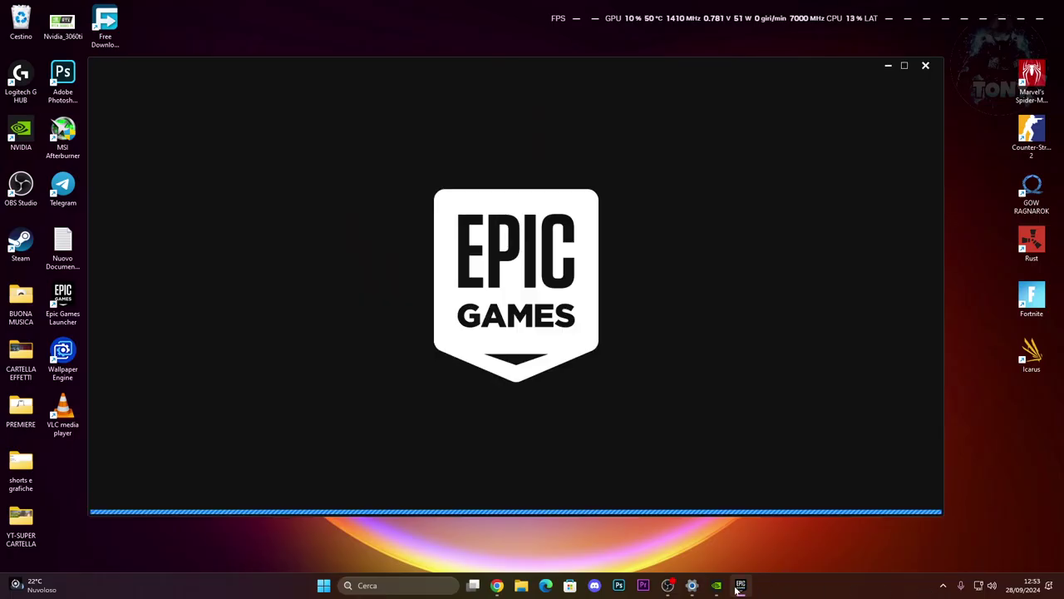
{"action": "mouse_move", "coordinate": [738, 587]}
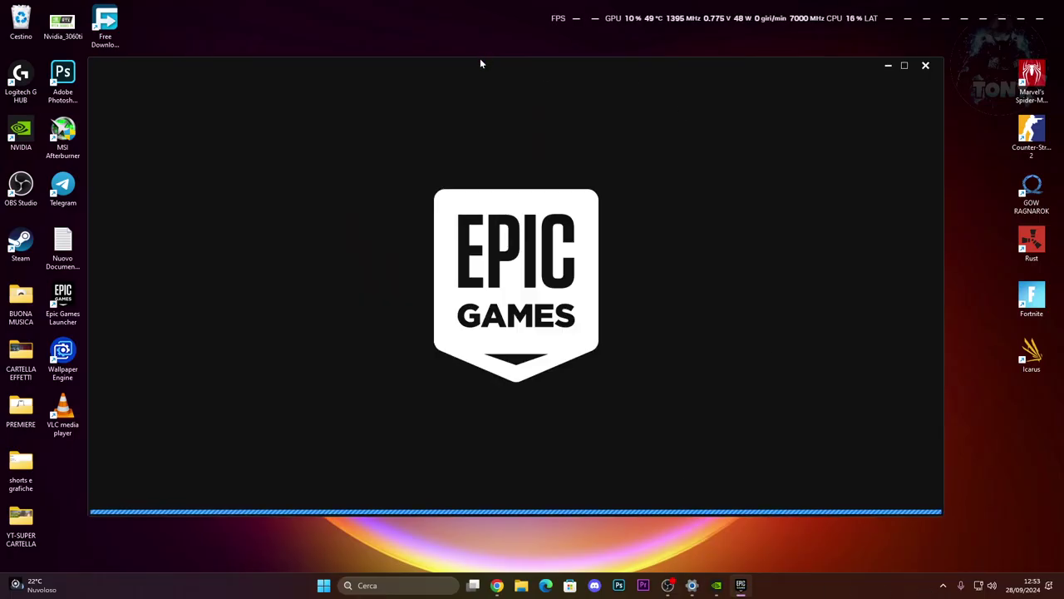
Step: Open Fortnite's installation options from the library and apply them with only the required core and pre-download of streamed assets selected
{"action": "left_click_drag", "start_coordinate": [479, 59], "coordinate": [513, 51]}
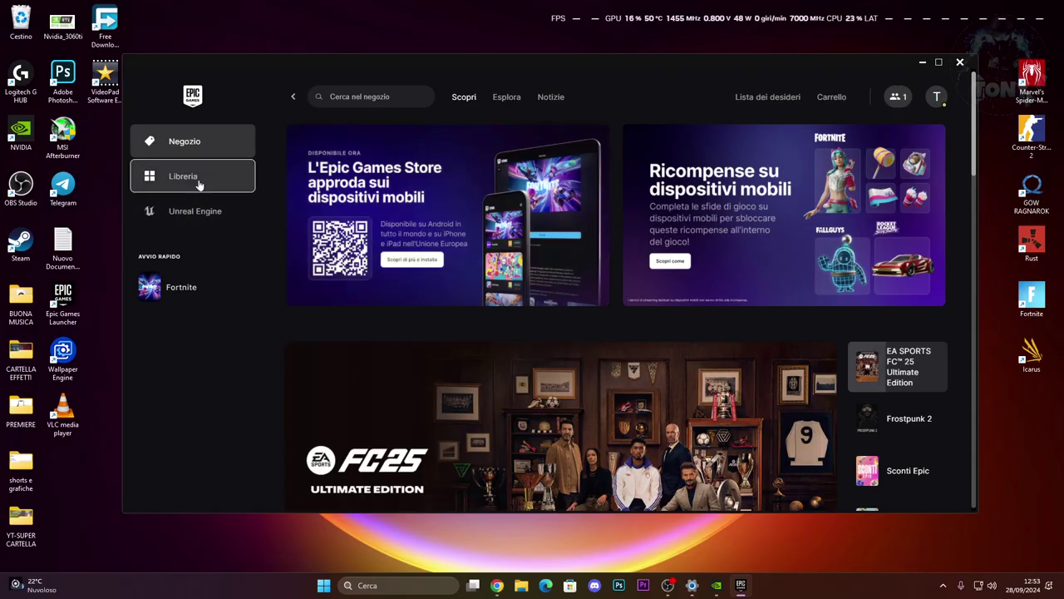
{"action": "left_click", "coordinate": [199, 183]}
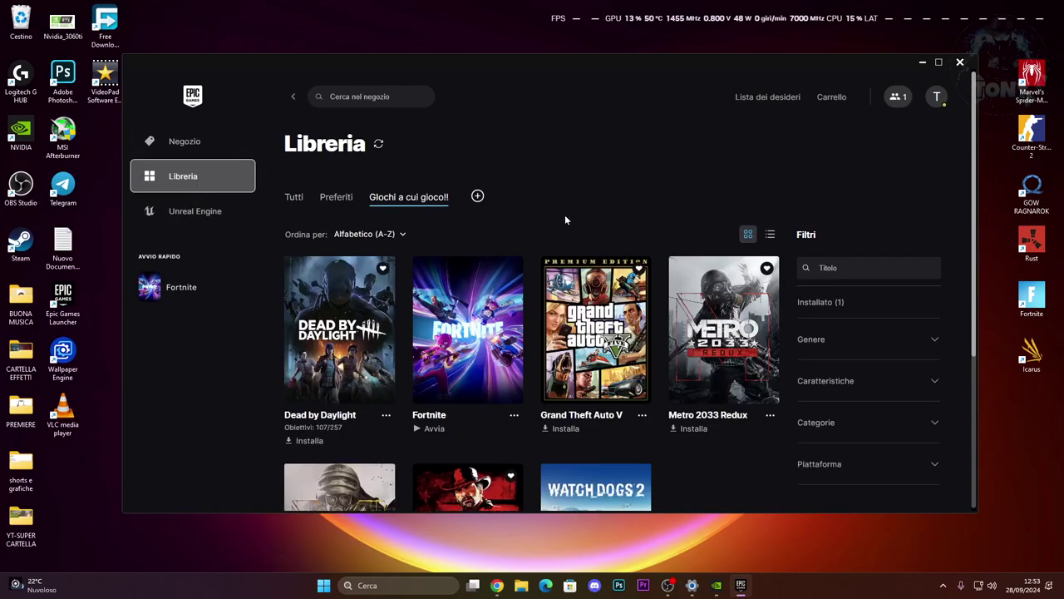
{"action": "scroll", "coordinate": [565, 215], "scroll_direction": "down", "scroll_amount": 2}
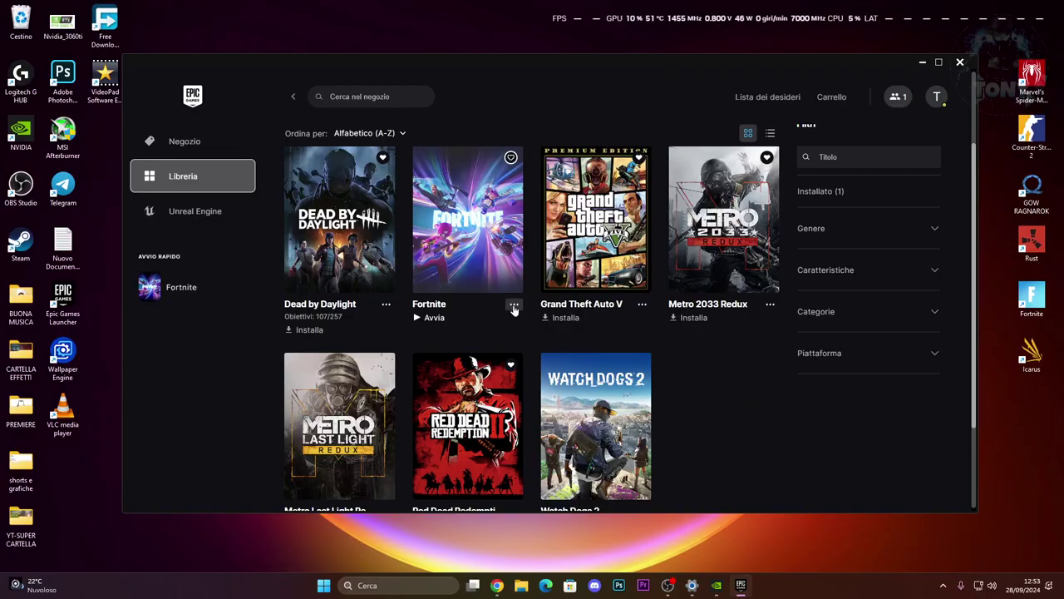
{"action": "left_click", "coordinate": [514, 306]}
{"action": "left_click", "coordinate": [535, 458]}
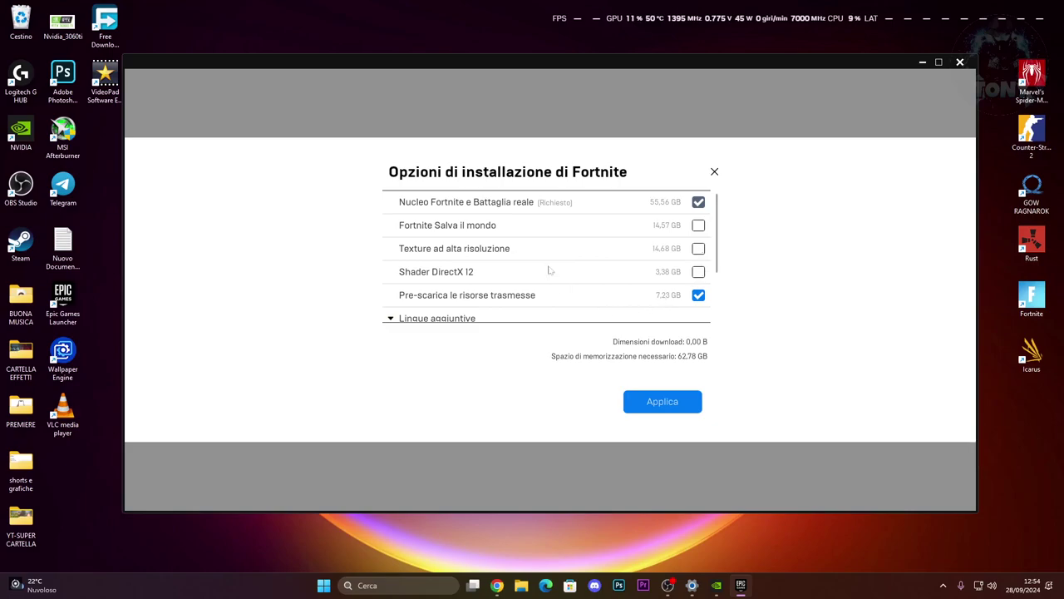
{"action": "mouse_move", "coordinate": [490, 303]}
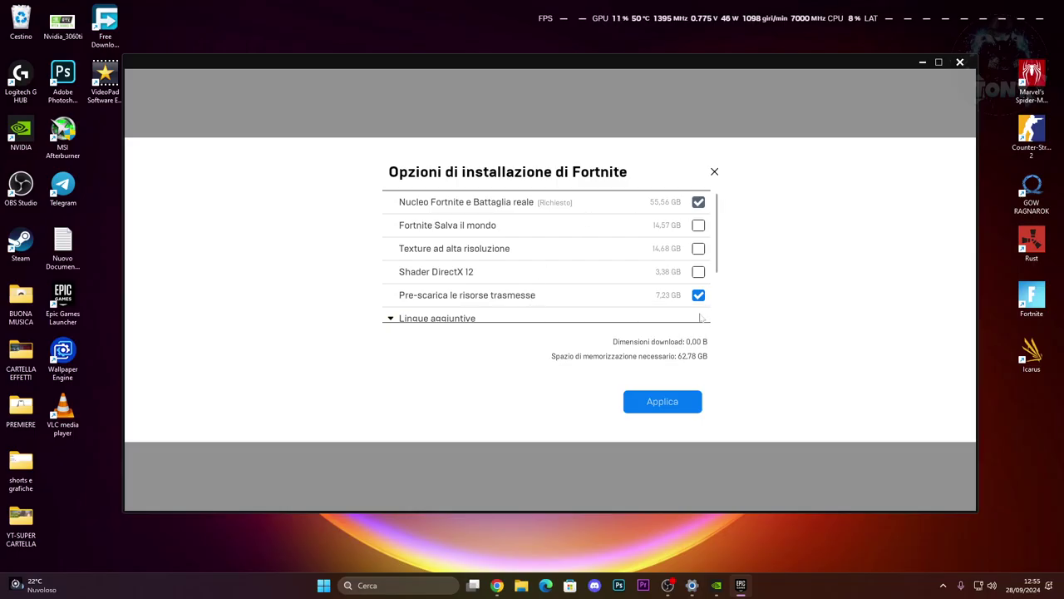
{"action": "left_click", "coordinate": [658, 407]}
Step: Check the d3d11 launch option in Fortnite's management settings and close the dialog
{"action": "left_click", "coordinate": [514, 303]}
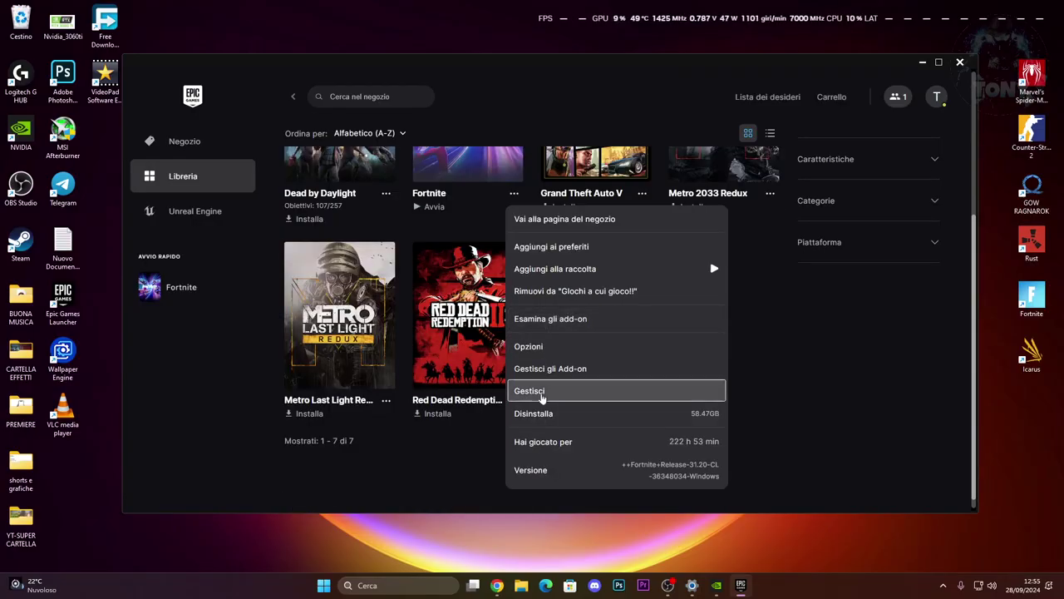
{"action": "left_click", "coordinate": [542, 391]}
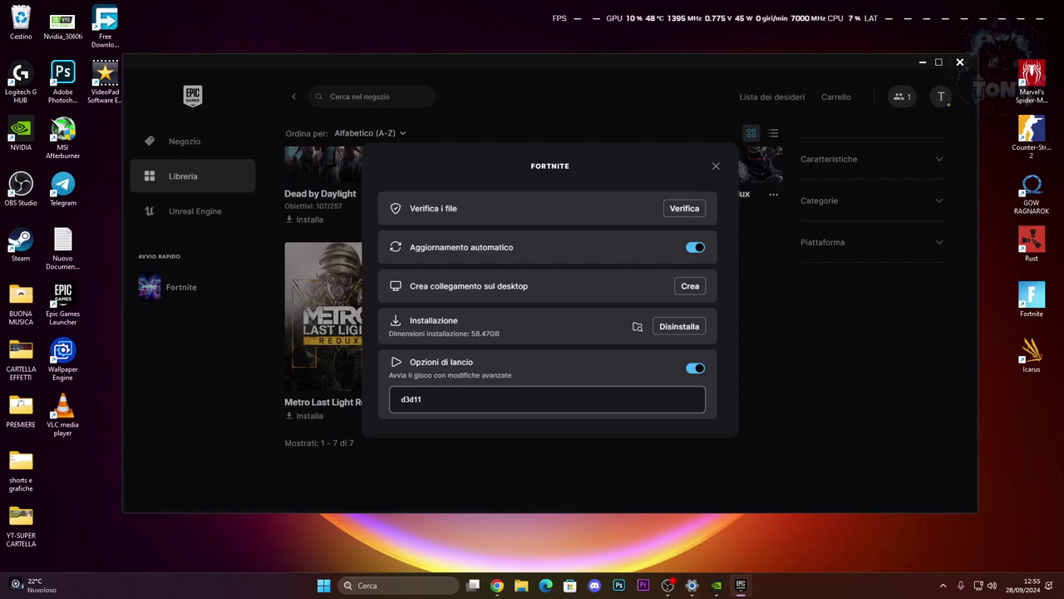
{"action": "left_click", "coordinate": [716, 166]}
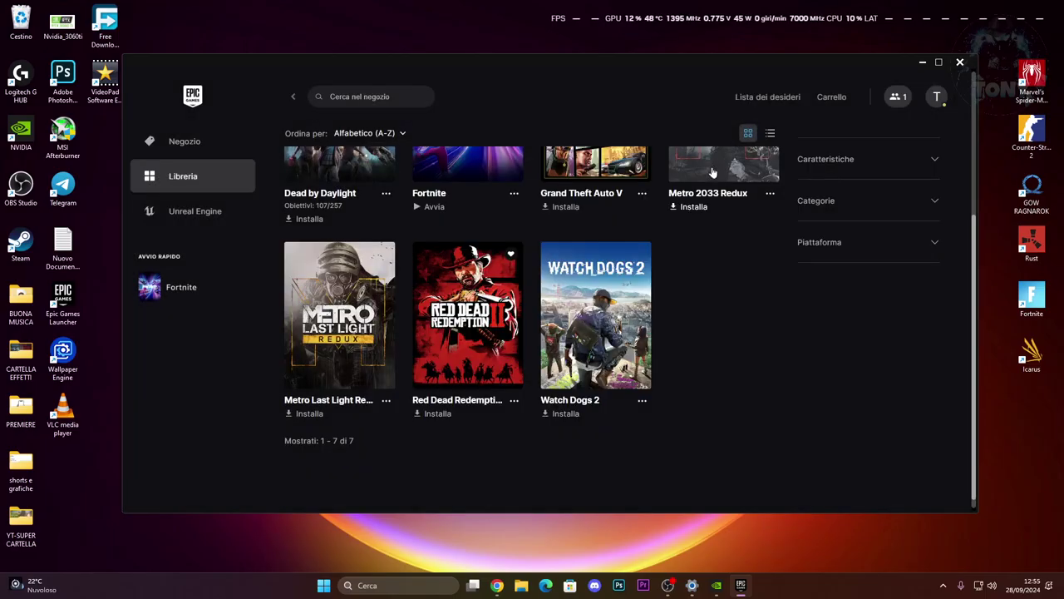
Step: Launch Fortnite from the Epic Games library
{"action": "scroll", "coordinate": [705, 190], "scroll_direction": "up", "scroll_amount": 2}
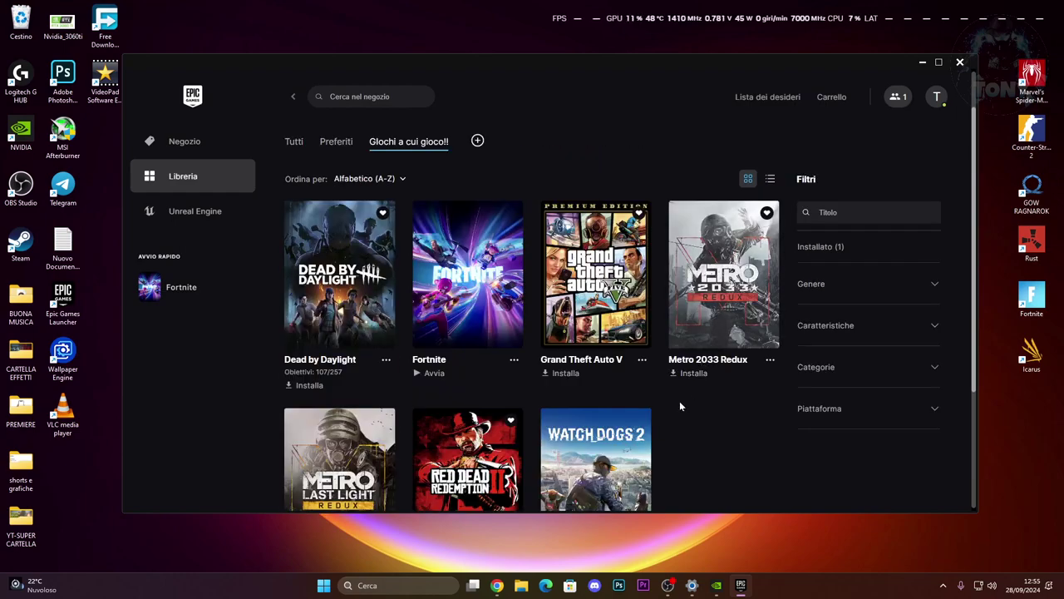
{"action": "left_click", "coordinate": [428, 373]}
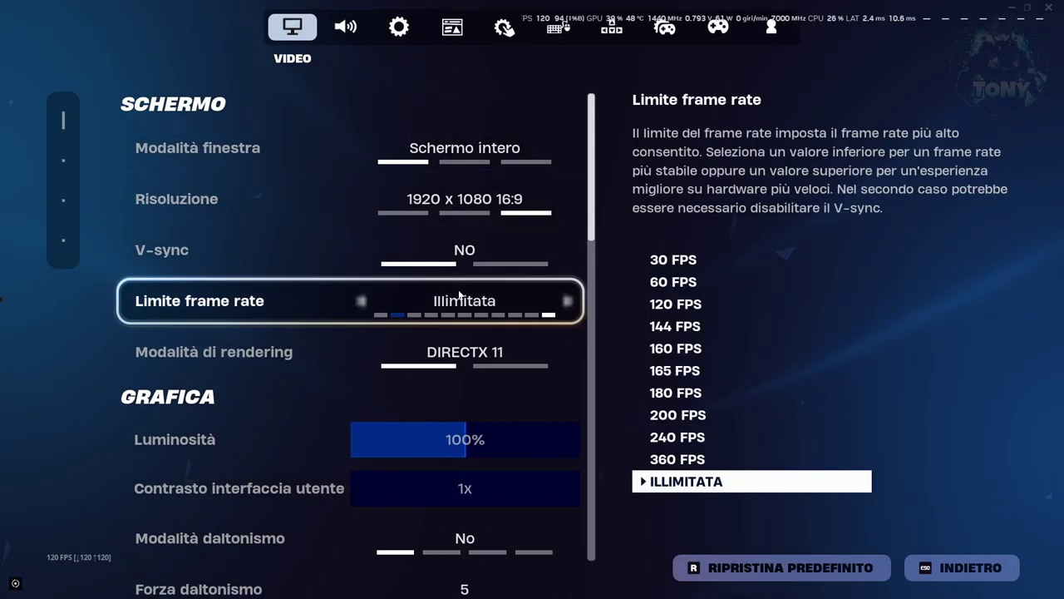
Step: Examine the display and graphics options in Fortnite's video settings
{"action": "scroll", "coordinate": [387, 396], "scroll_direction": "down", "scroll_amount": 3}
{"action": "scroll", "coordinate": [365, 397], "scroll_direction": "down", "scroll_amount": 5}
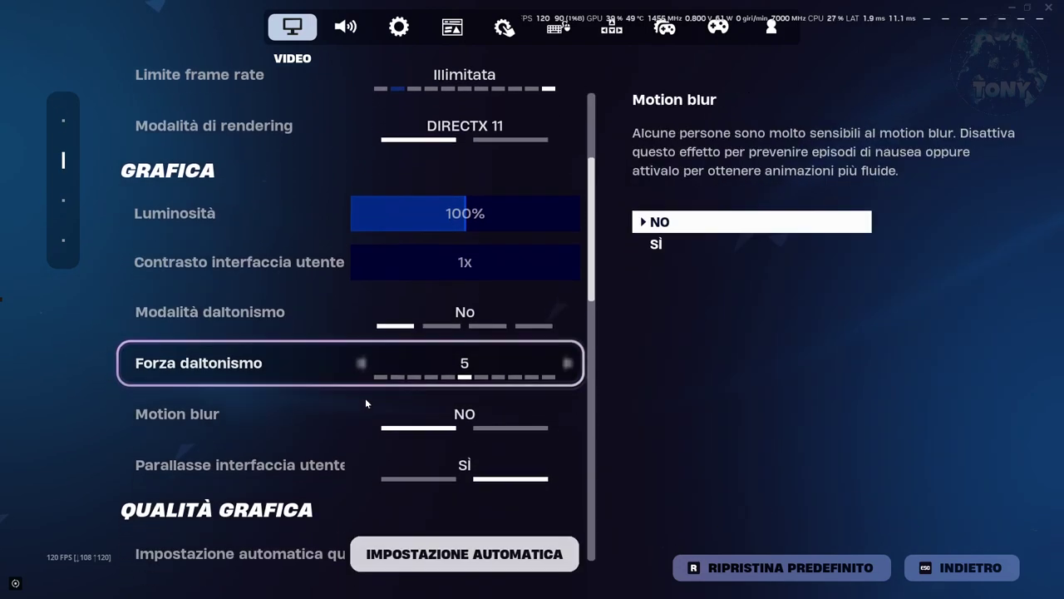